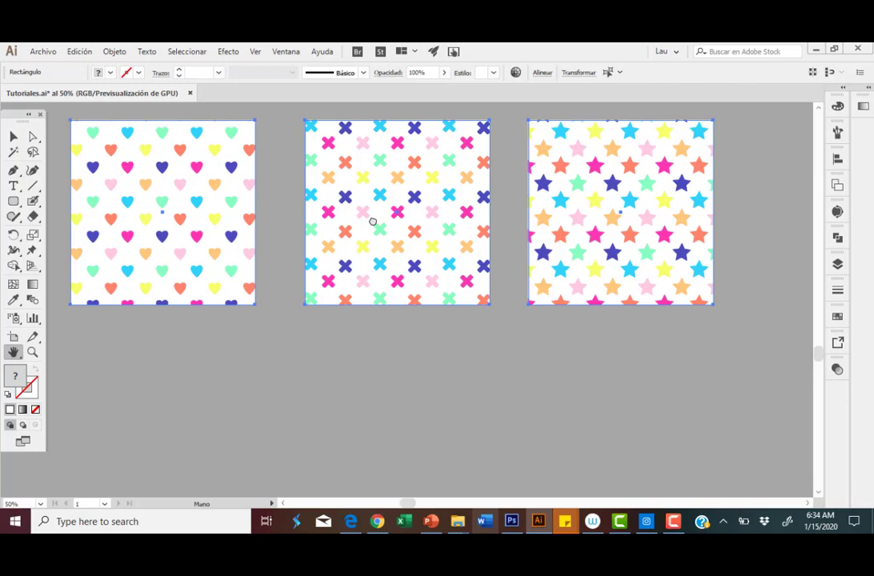
Pan past the heart, cross and star pattern tiles to an empty stretch of canvas.
left_click_drag(375, 150, 357, 375)
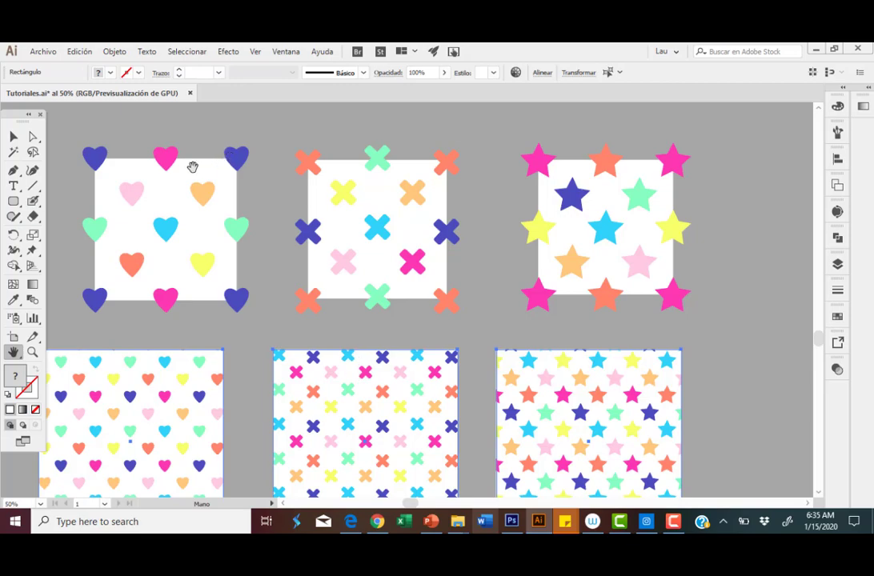
mouse_move(192, 169)
left_mouse_down()
mouse_move(643, 226)
mouse_move(658, 188)
left_mouse_up()
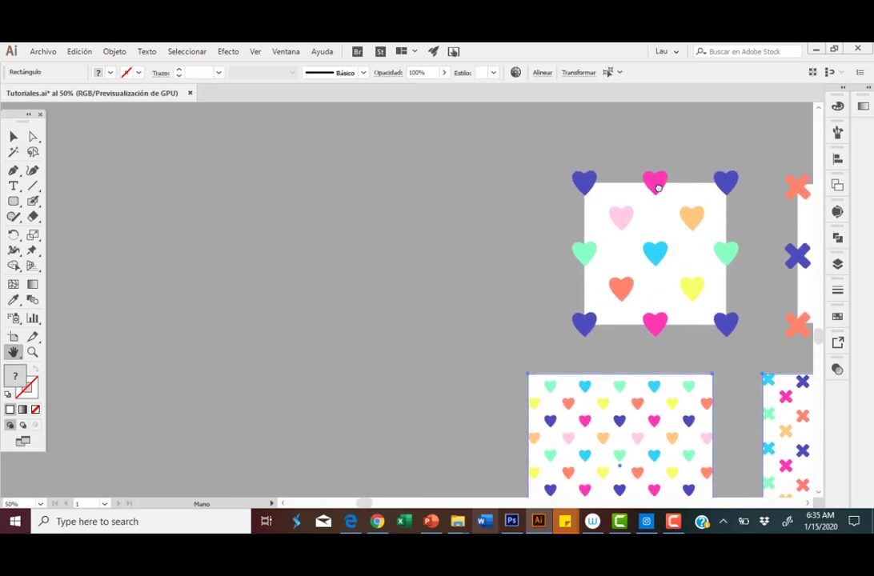
mouse_move(310, 273)
left_mouse_down()
mouse_move(536, 228)
mouse_move(571, 212)
left_mouse_up()
Draw a 6 in × 6 in square and fill it white from the Swatches panel.
left_click(14, 202)
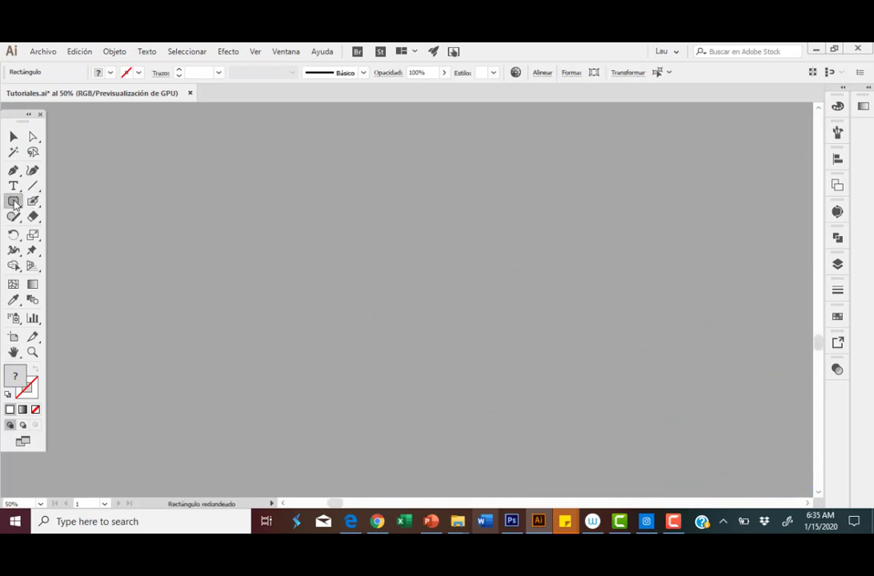
left_click(50, 202)
left_click(431, 250)
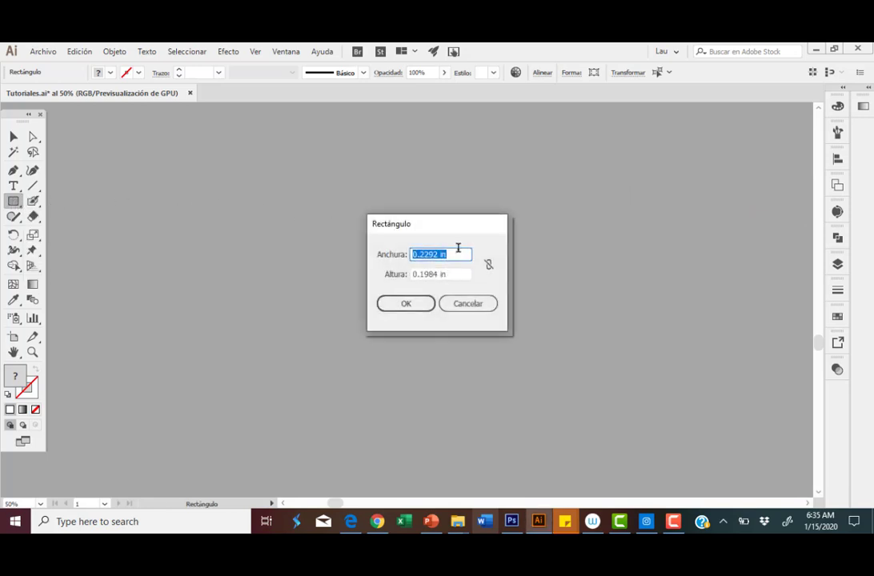
type("6")
key("Tab")
type("6")
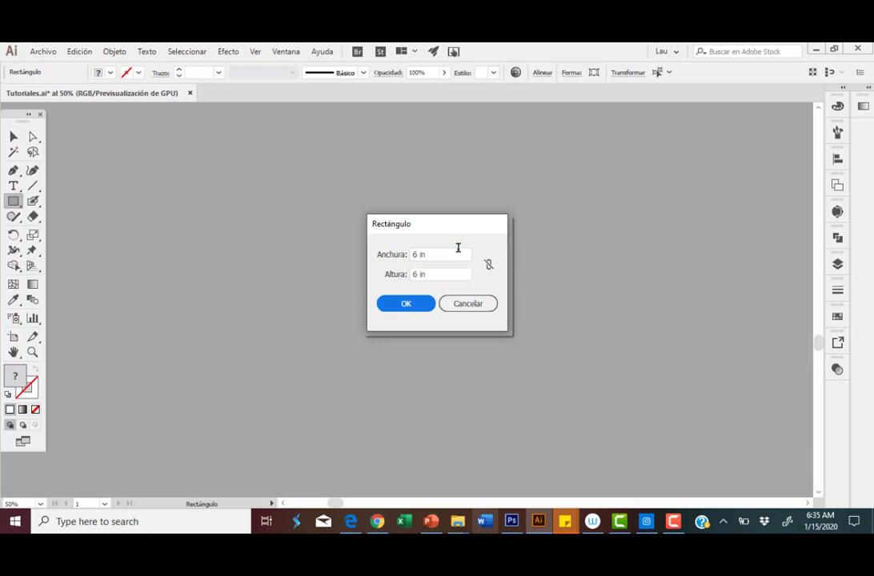
key("Return")
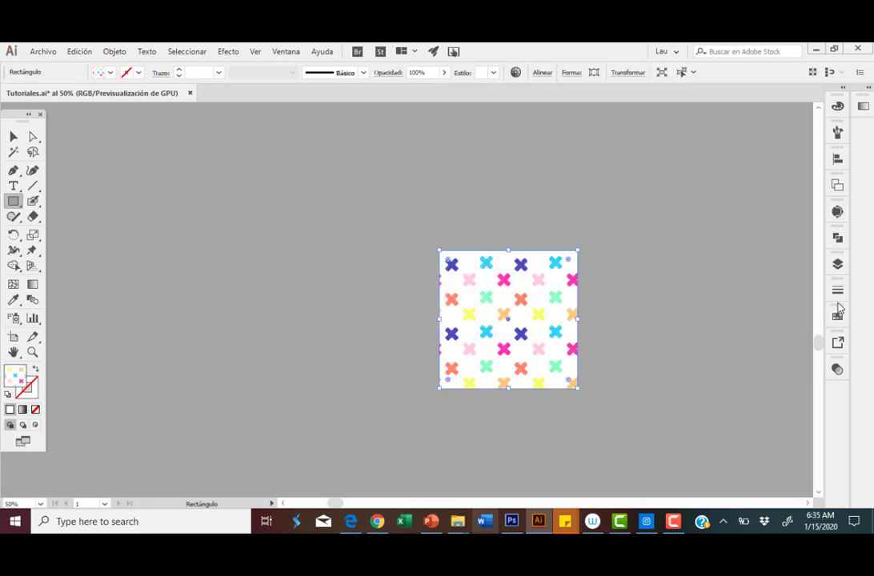
left_click(837, 316)
left_click(724, 207)
Create a small 3-point star (radii 0.3472 in and 0.6944 in) as a triangle beside the square.
key("ctrl+shift+a")
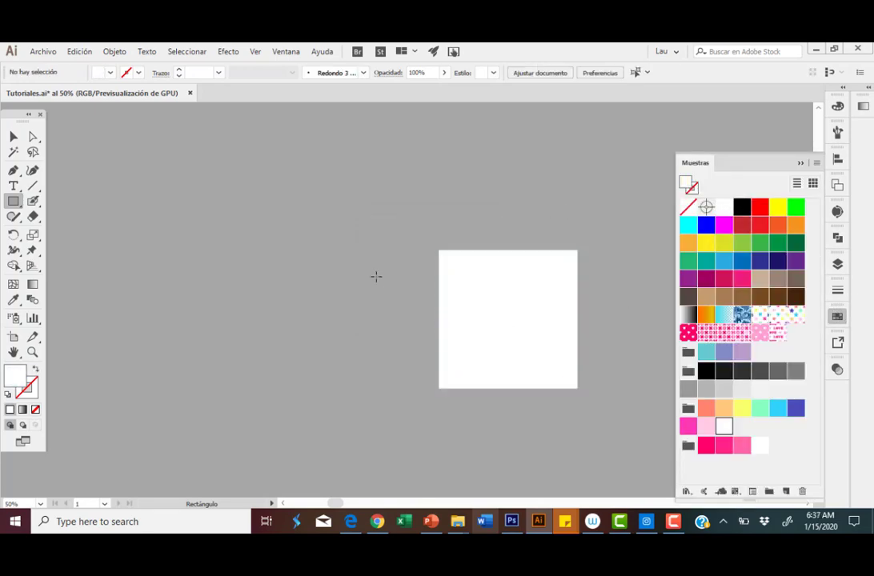
right_click(12, 204)
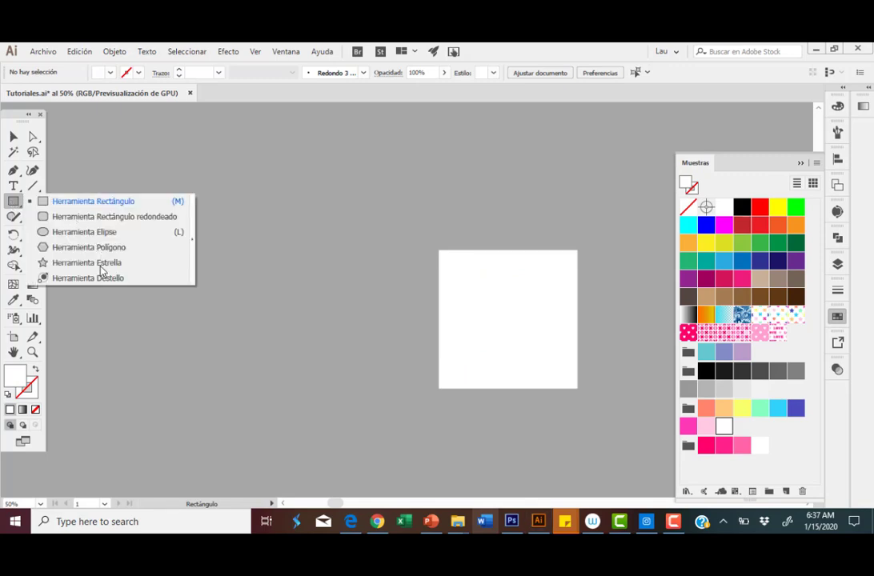
left_click(88, 263)
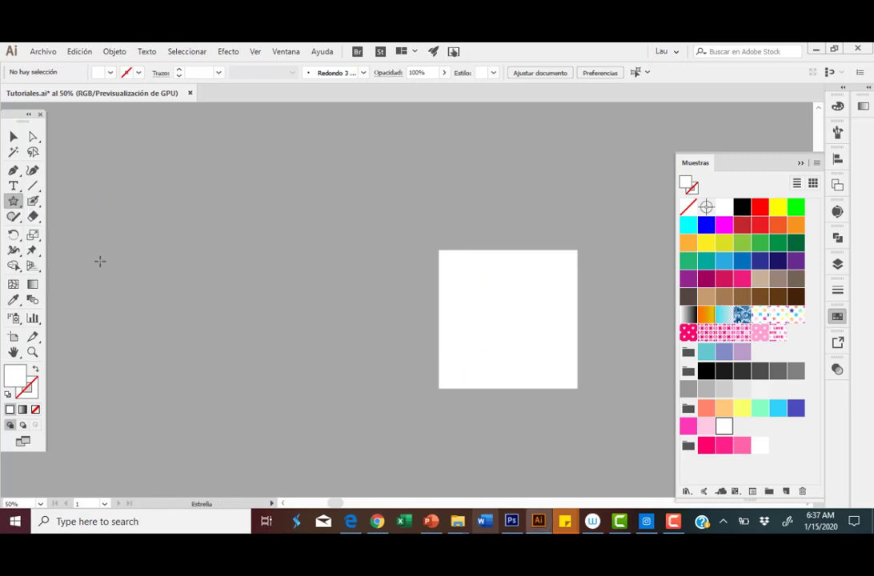
left_click(222, 251)
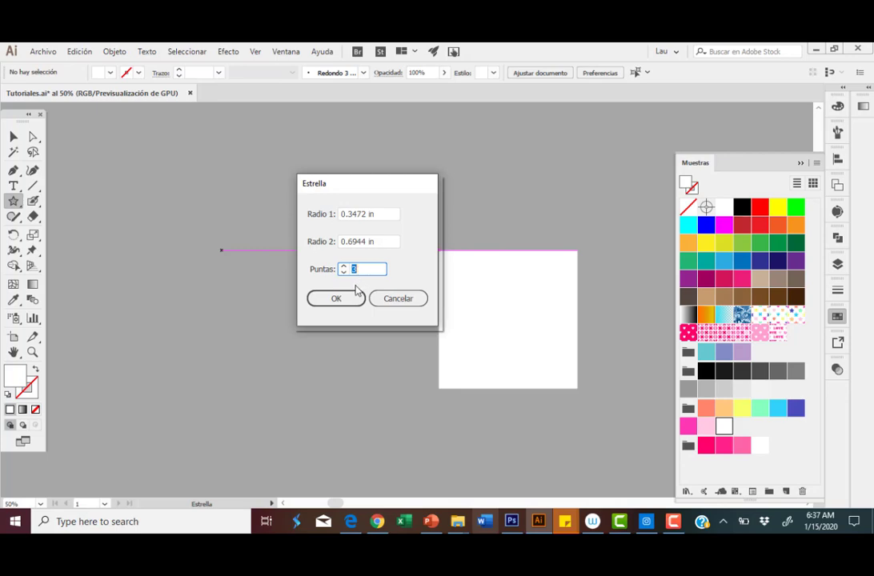
left_click(348, 298)
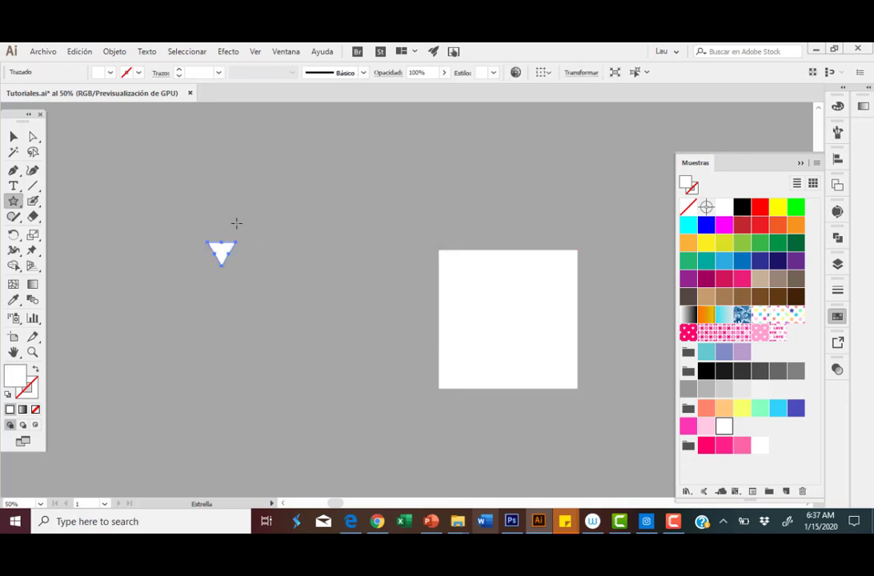
left_click(14, 136)
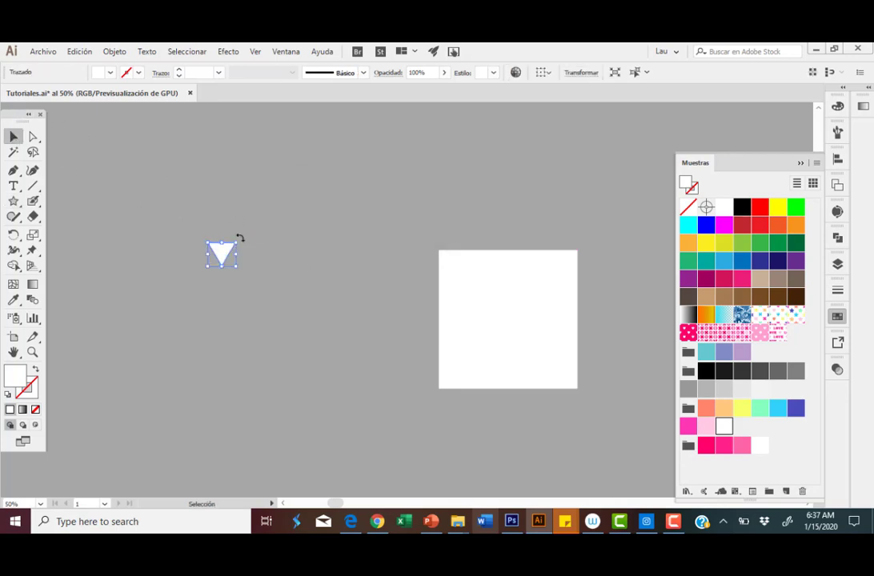
Rotate the triangle 180° to point up, fill it salmon, and zoom in on the square's top-left corner.
left_click_drag(238, 238, 211, 226)
left_click_drag(210, 226, 437, 251)
left_click(706, 408)
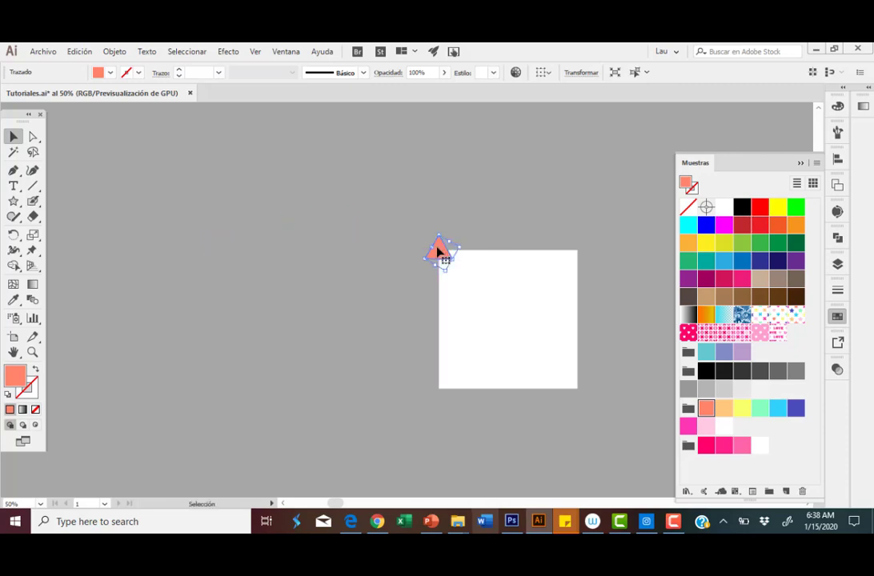
key("ctrl+plus")
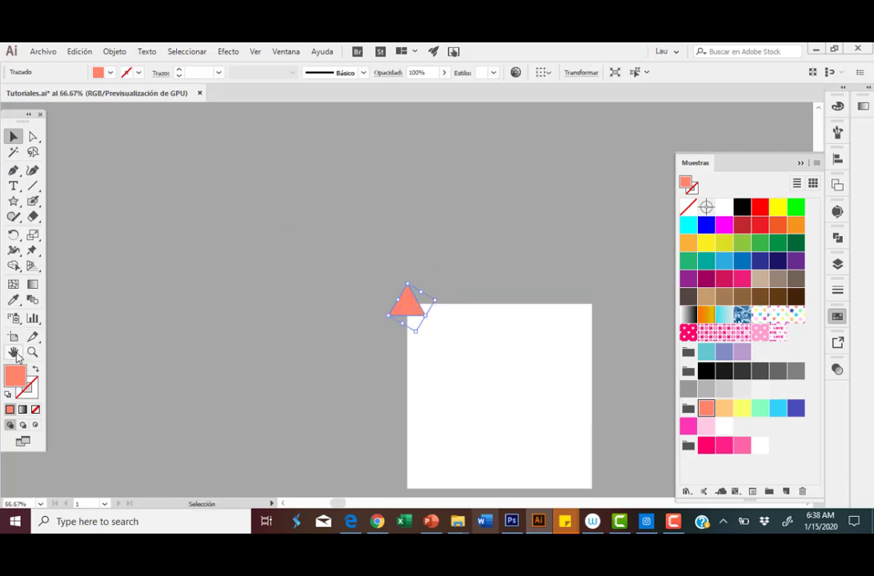
left_click(14, 352)
left_click_drag(352, 311, 132, 204)
left_click(14, 136)
left_click(131, 156)
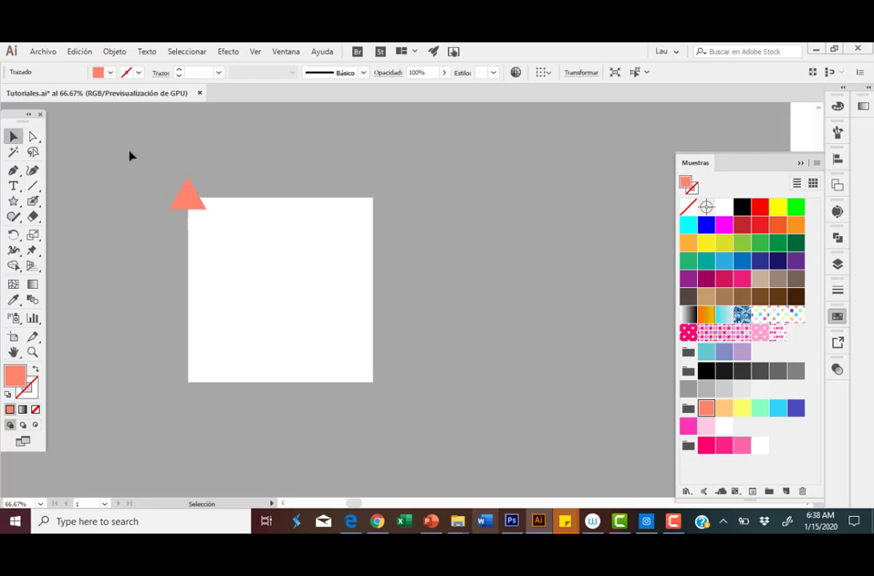
left_click(196, 200)
Copy the triangle 3 in right to the top edge's middle and colour it light green.
key("ctrl+shift+m")
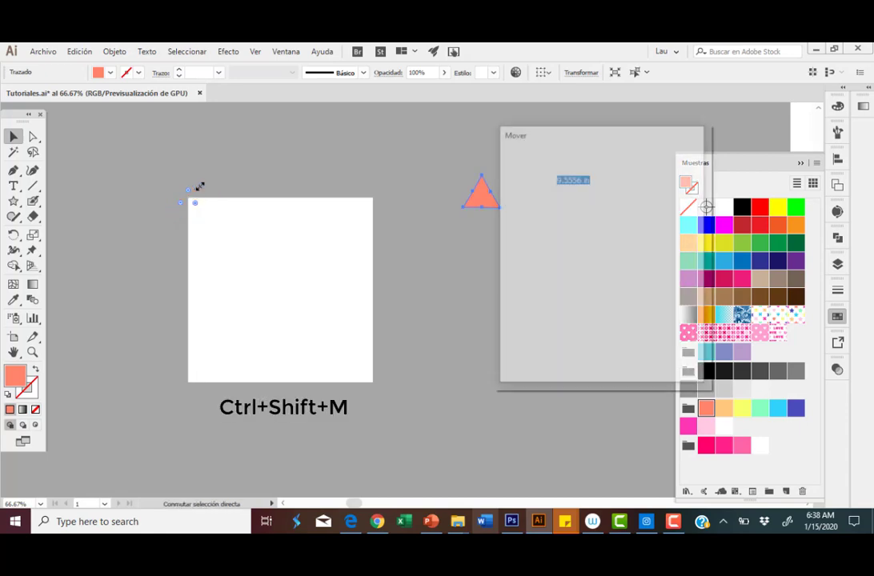
type("3")
key("Tab")
type("0")
key("Tab")
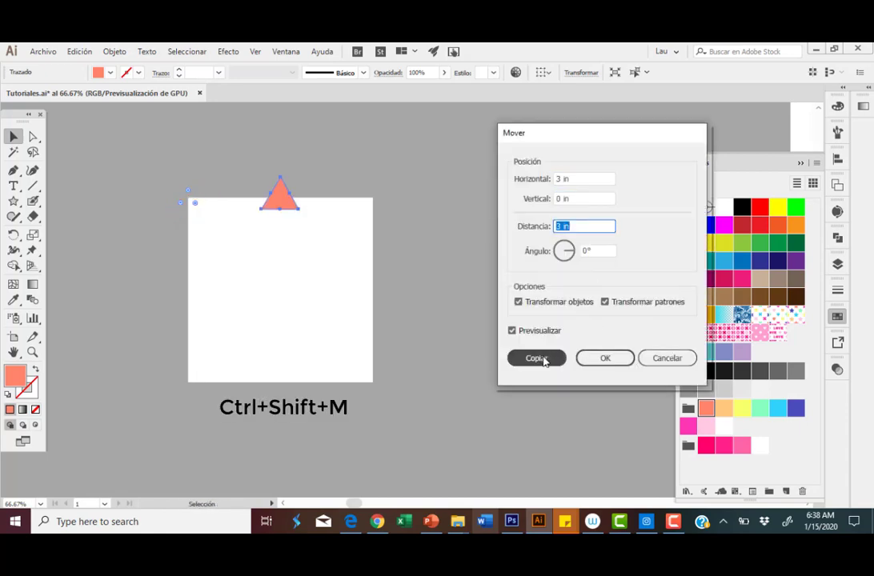
left_click(536, 358)
left_click_drag(310, 224, 286, 244)
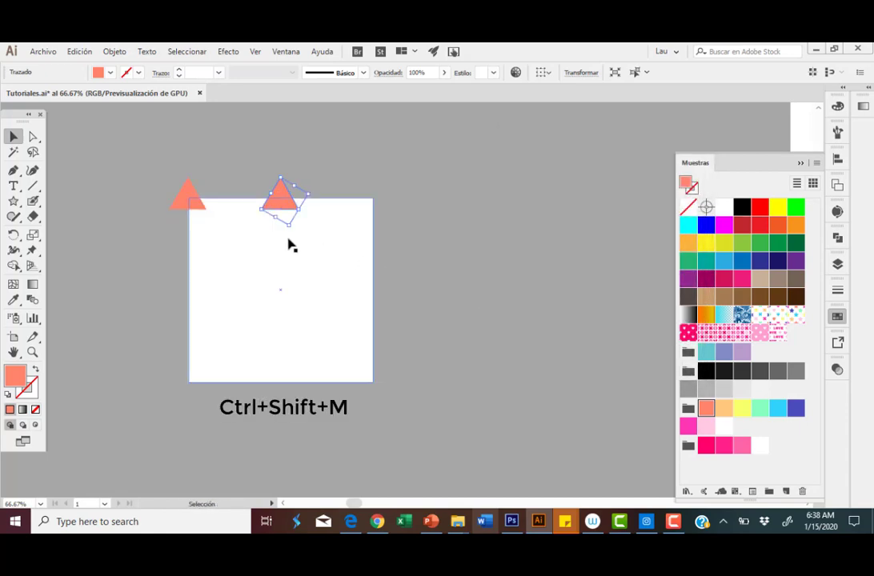
left_click(757, 409)
Copy the left salmon triangle 6 in right to the top-right corner, then select all three.
left_click(181, 206)
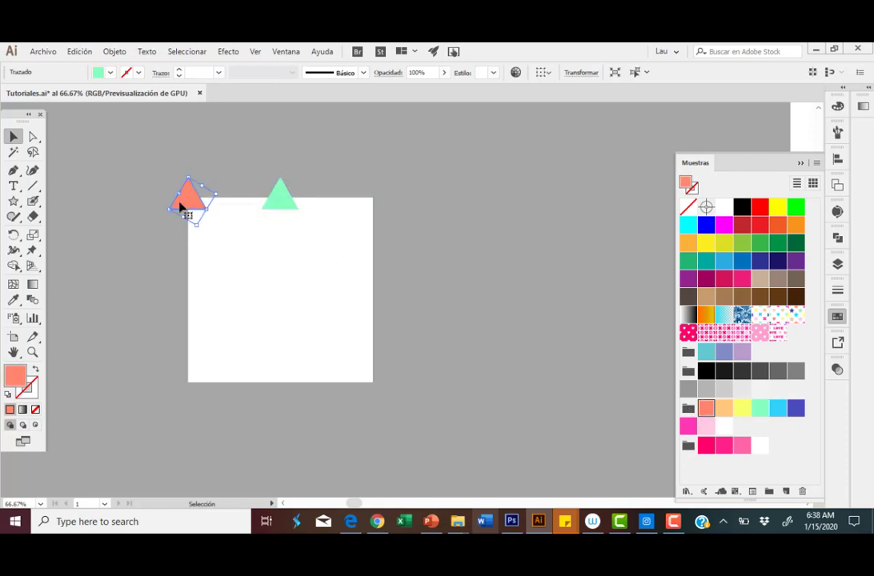
key("a")
key("ctrl+shift+m")
type("6")
key("Tab")
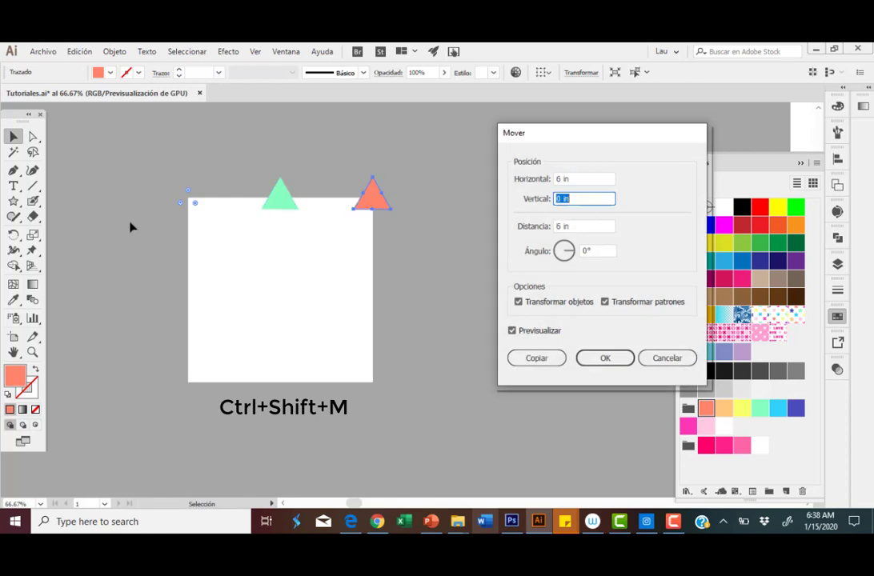
key("Tab")
left_click(559, 358)
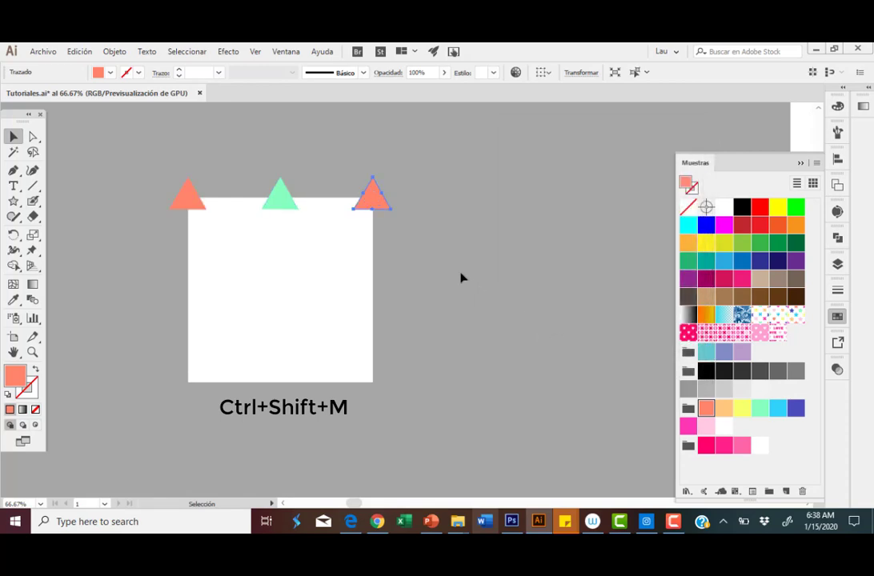
left_click(191, 198)
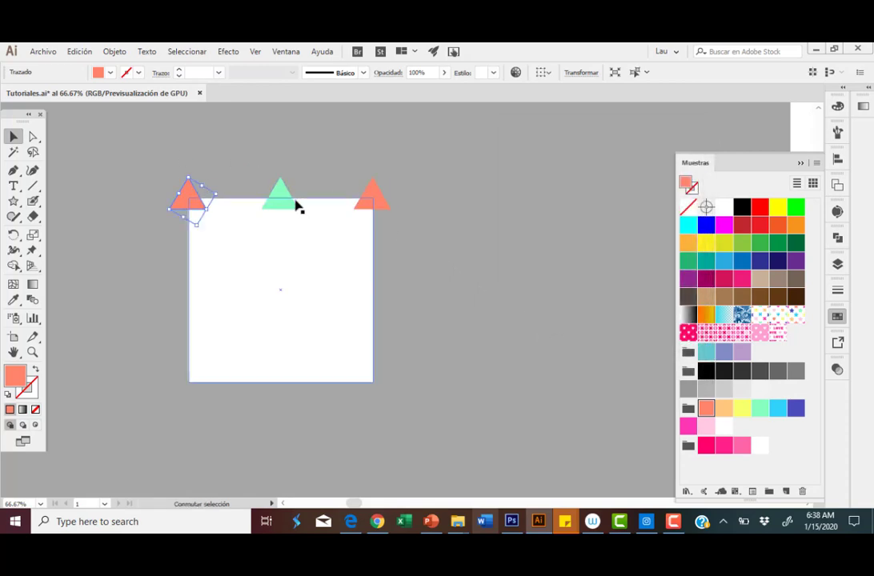
left_click(289, 200, "shift")
left_click(381, 202, "shift")
Copy the three triangles 5 in down to the square's middle.
key("ctrl+shift+m")
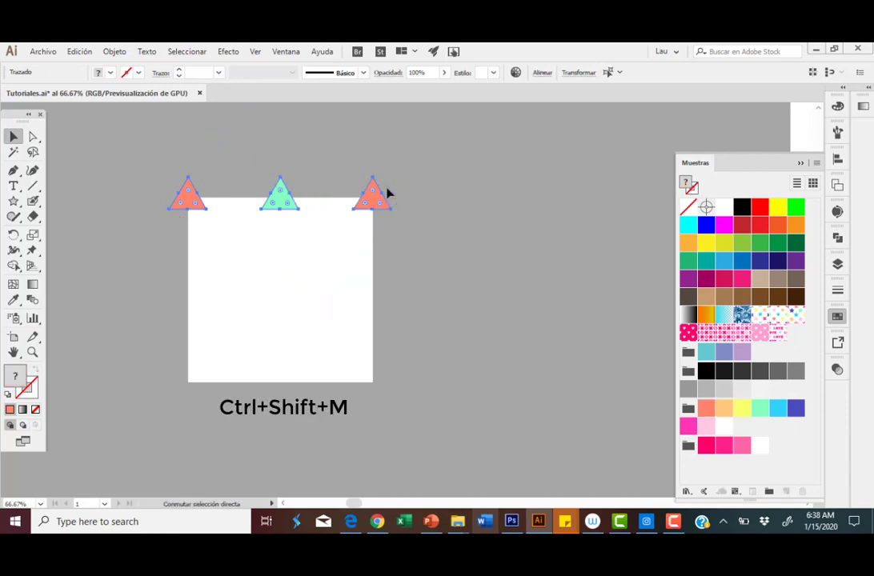
type("0")
key("Tab")
type("5")
key("Tab")
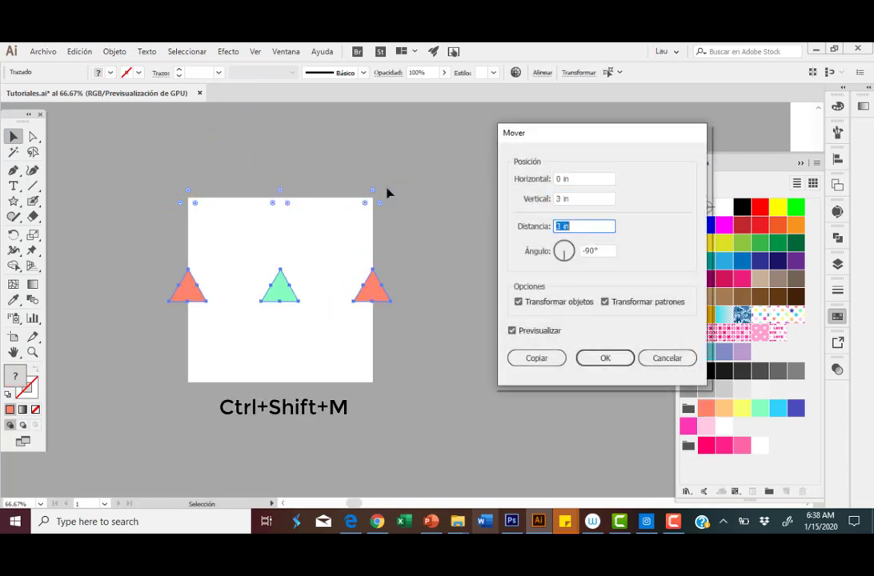
left_click(541, 358)
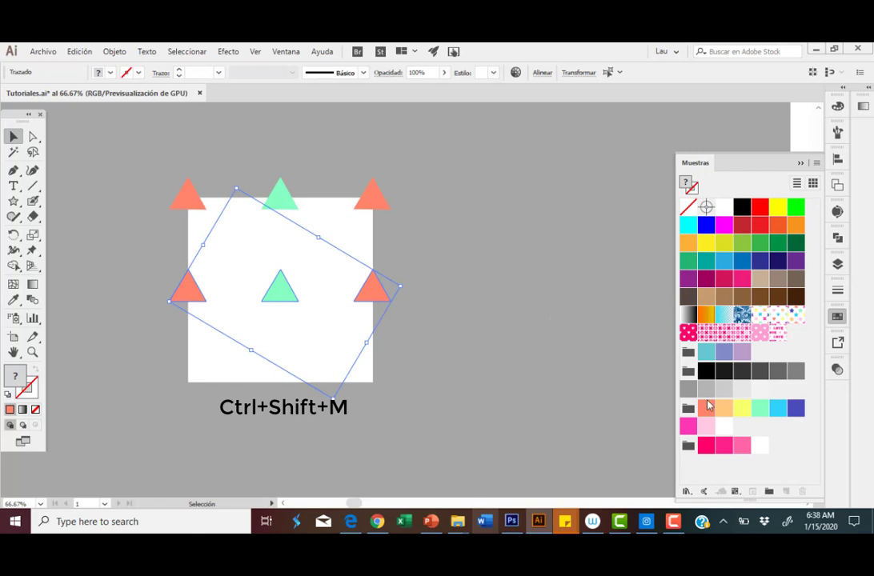
Colour the middle side triangles pink and the centre triangle indigo.
left_click(688, 427)
left_click(410, 293)
left_click(284, 282)
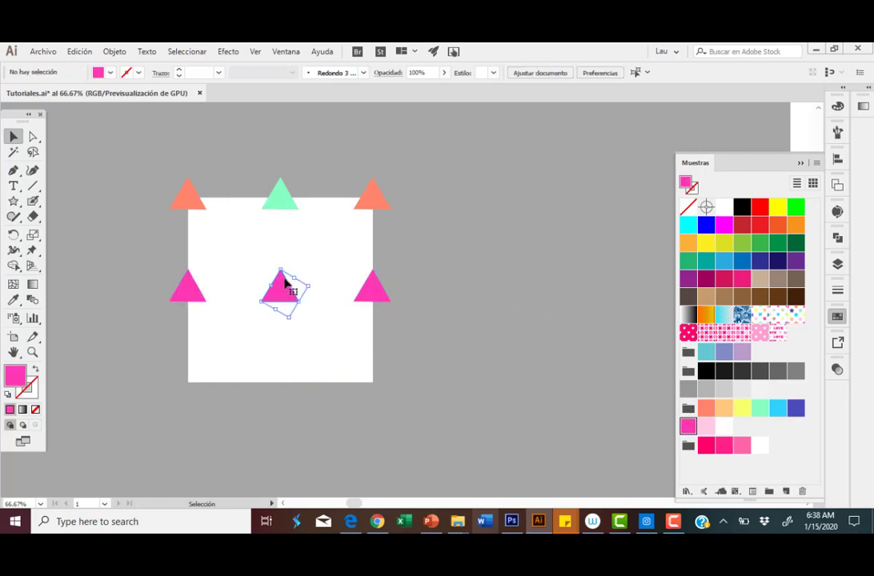
left_click(796, 408)
left_click(258, 188)
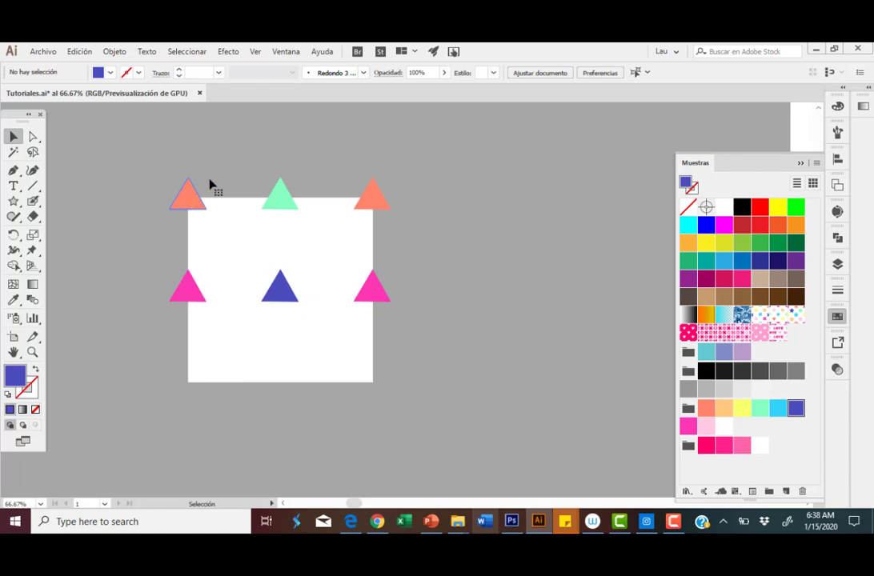
Copy the top row of triangles 6 in down to the square's bottom edge.
left_click_drag(210, 184, 182, 217)
left_click(382, 193, "shift")
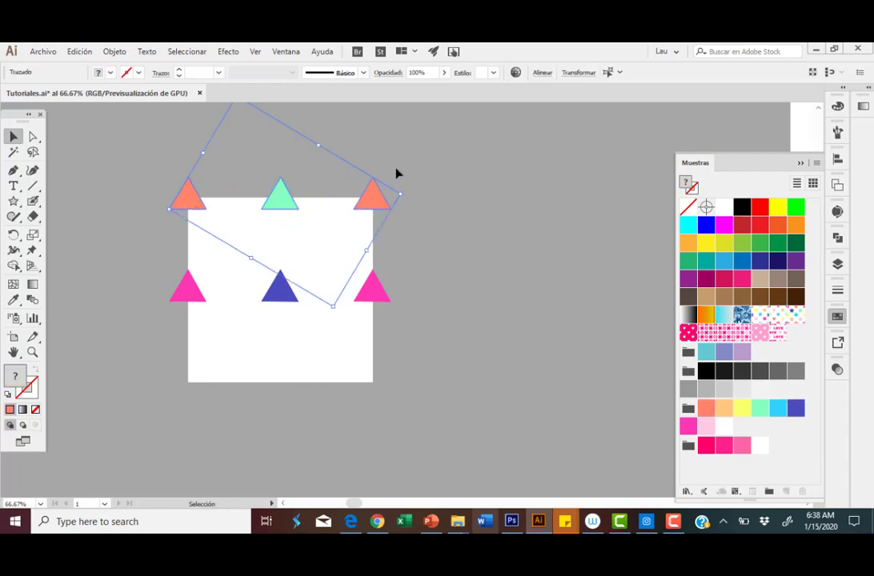
key("ctrl+shift+m")
key("Tab")
type("6")
key("Tab")
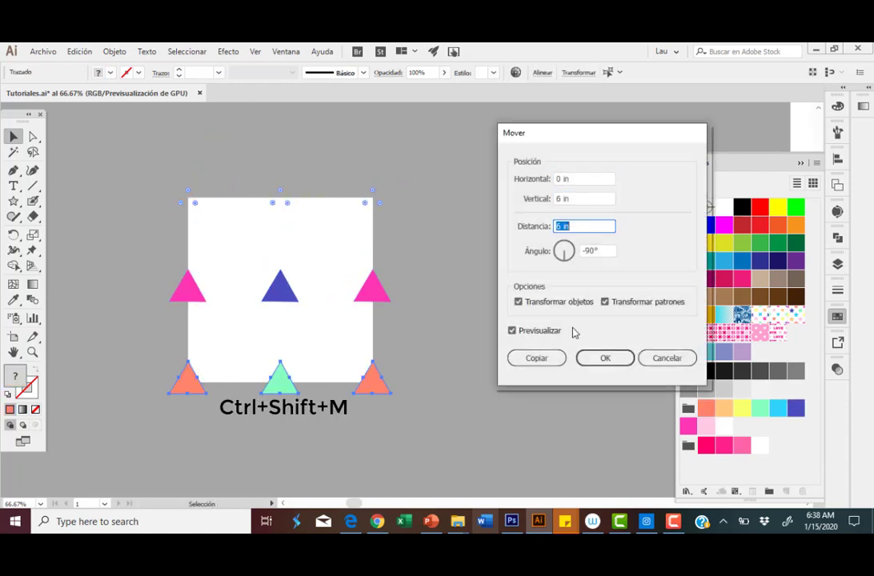
left_click(552, 358)
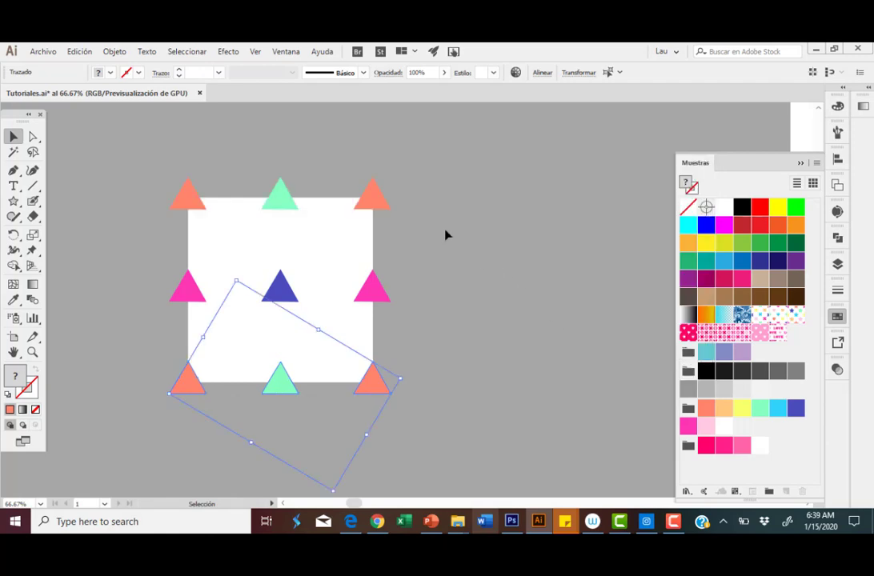
Duplicate the top mint triangle into the square's upper left and fill it yellow.
left_click(233, 192)
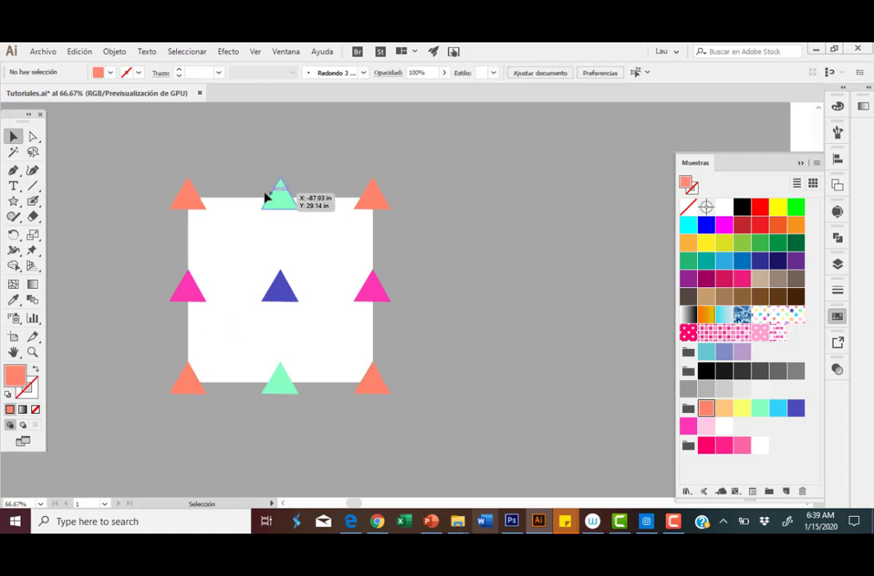
mouse_move(285, 199)
left_mouse_down()
mouse_move(244, 195)
mouse_move(242, 250)
left_mouse_up()
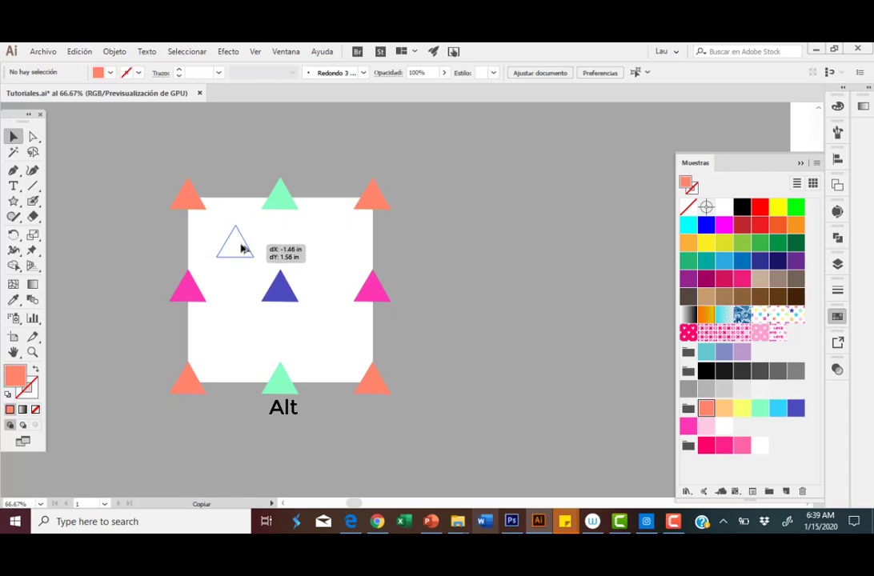
left_click_drag(242, 250, 240, 245)
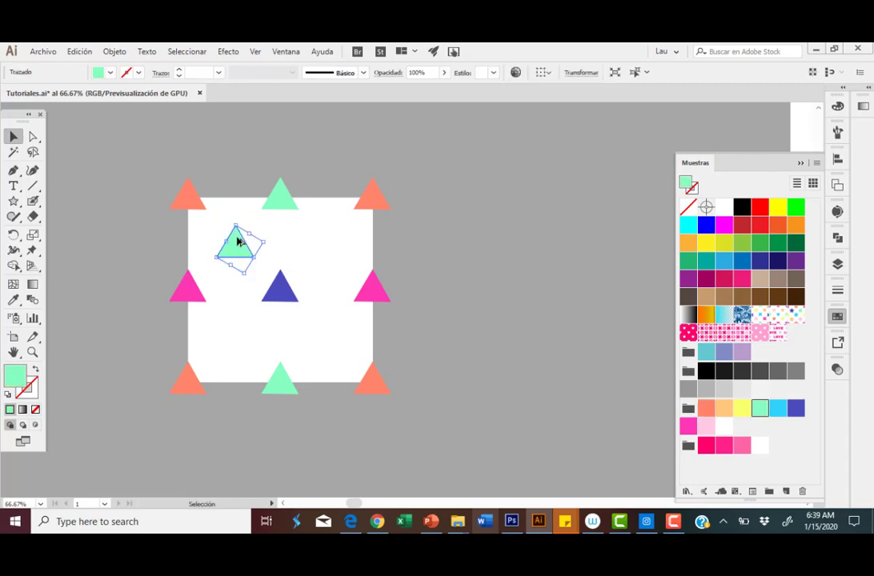
left_click(742, 408)
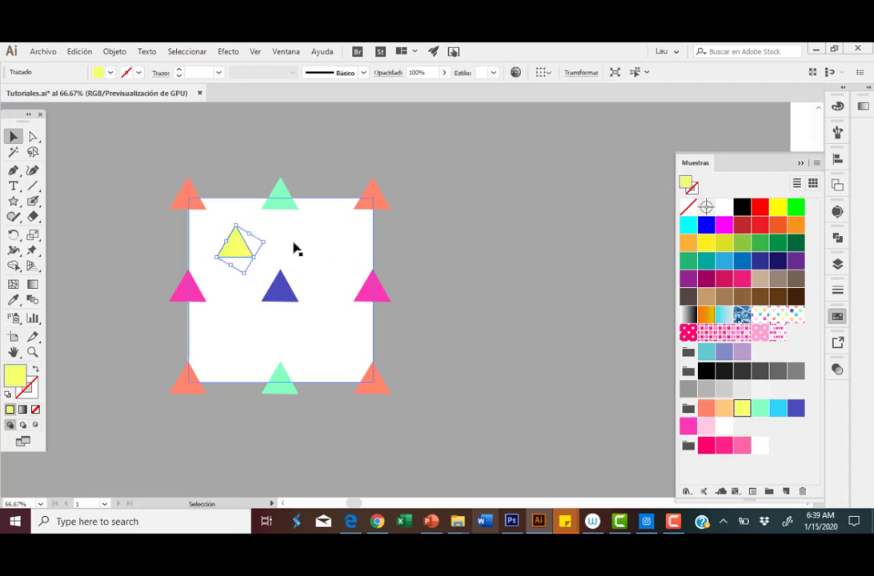
Copy the yellow triangle 3 in down and fill the copy light pink.
key("ctrl+shift+m")
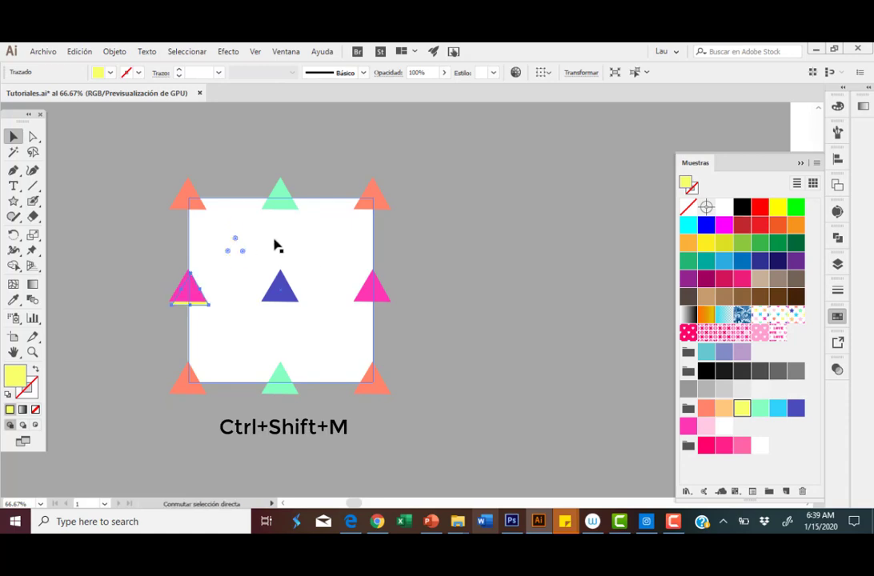
type("0")
key("Tab")
type("3")
key("Tab")
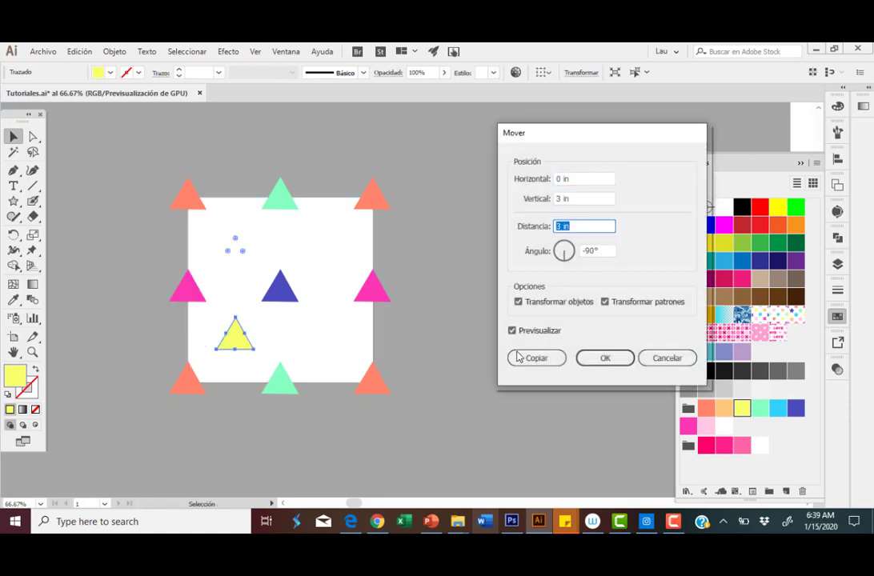
left_click(535, 358)
left_click(706, 426)
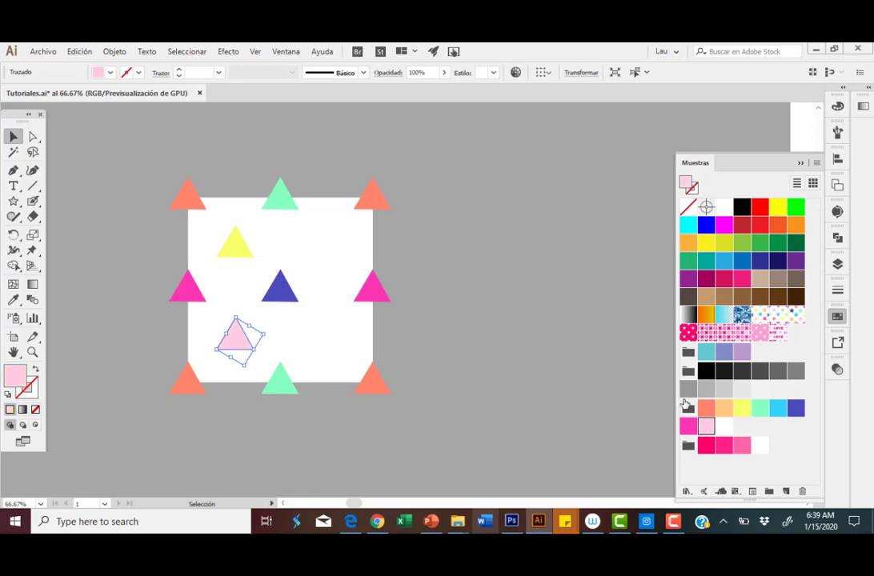
Check the alignment of the middle triangle column, then select the yellow and pink triangles.
left_click(284, 200)
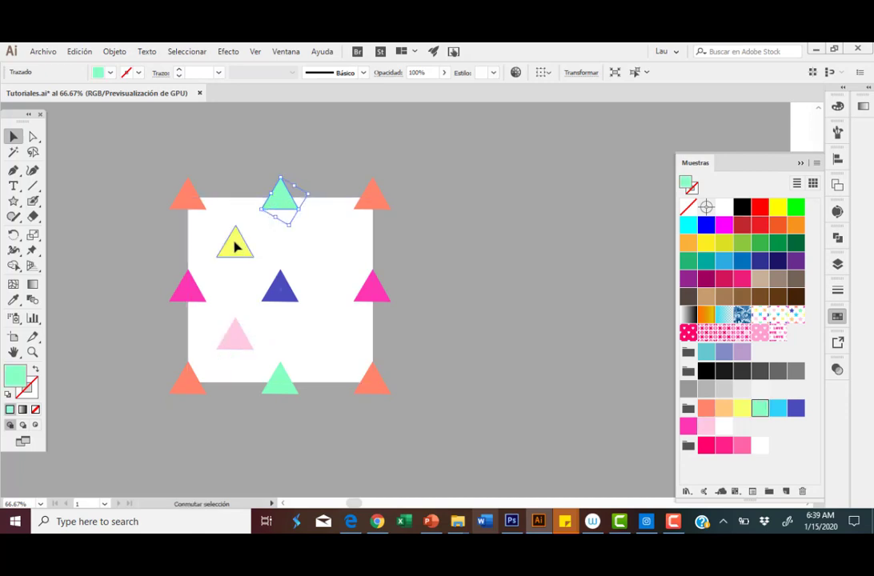
left_click(234, 244, "shift")
left_click(287, 292, "shift")
left_click(237, 342, "shift")
left_click(279, 383, "shift")
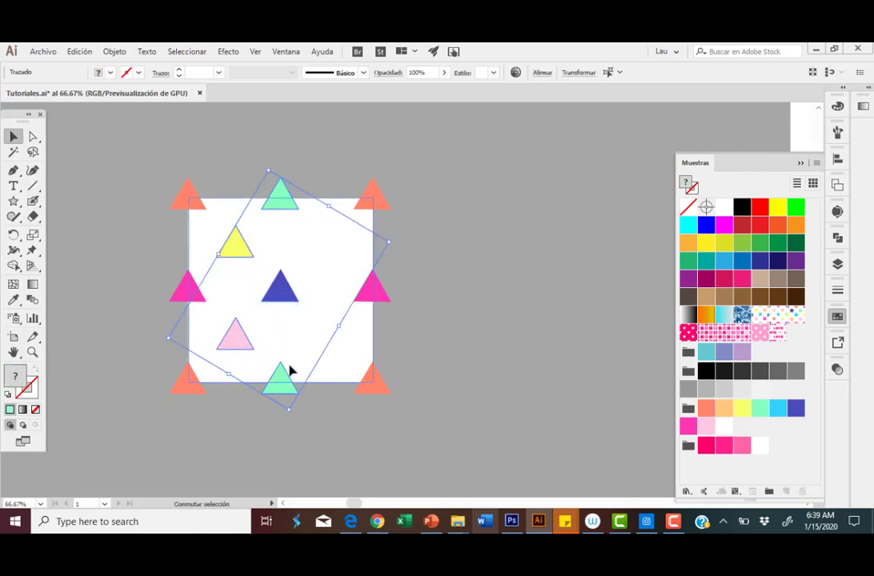
left_click(543, 72)
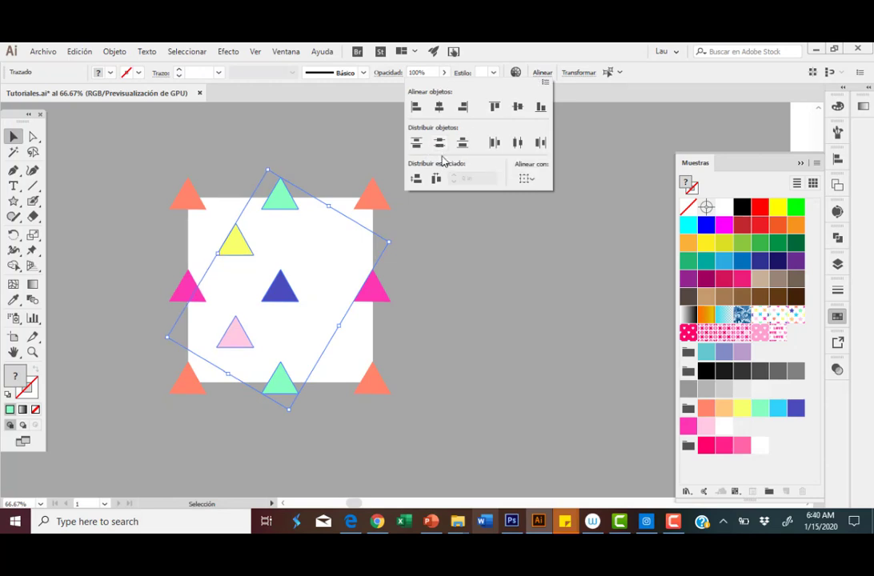
left_click(445, 230)
left_click(234, 248)
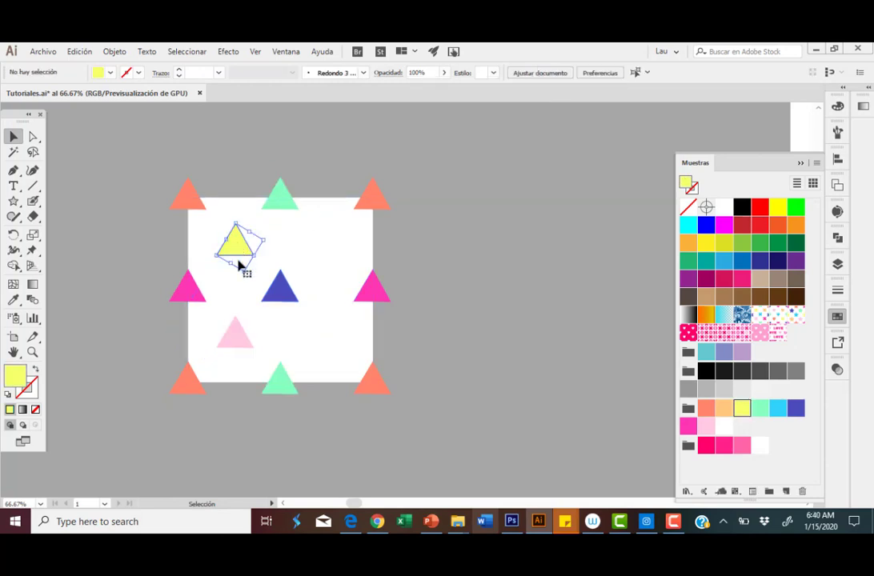
left_click(236, 332, "shift")
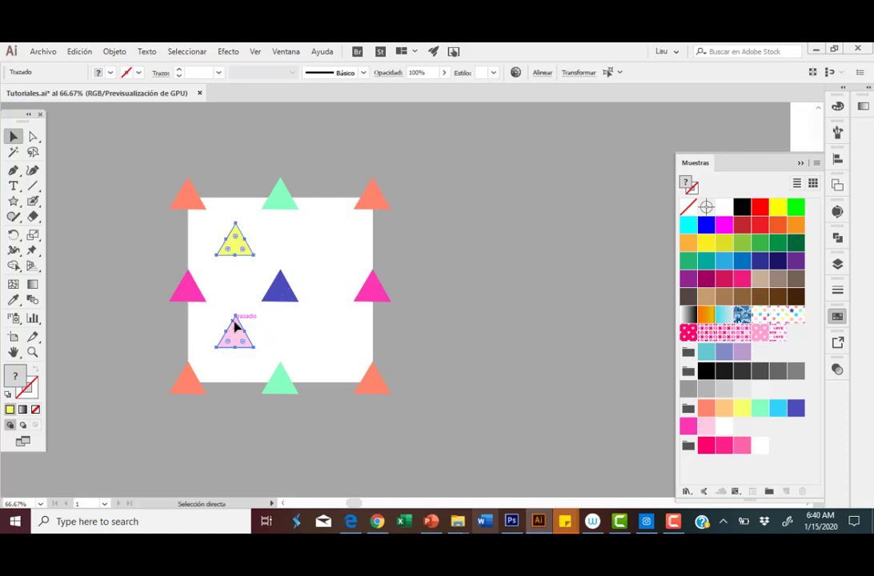
Copy the yellow and pink triangles 3 in to the right.
key("ctrl+shift+m")
type("3")
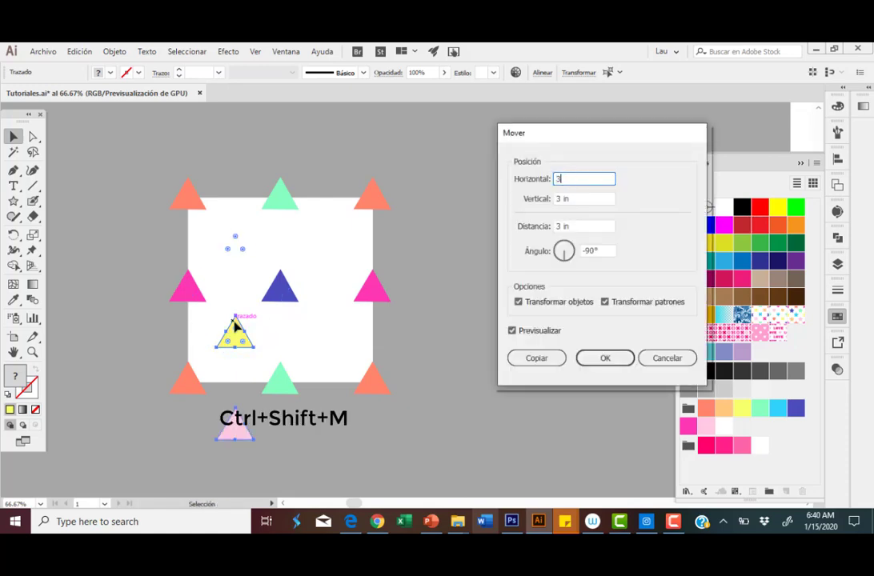
key("Tab")
type("0")
key("Tab")
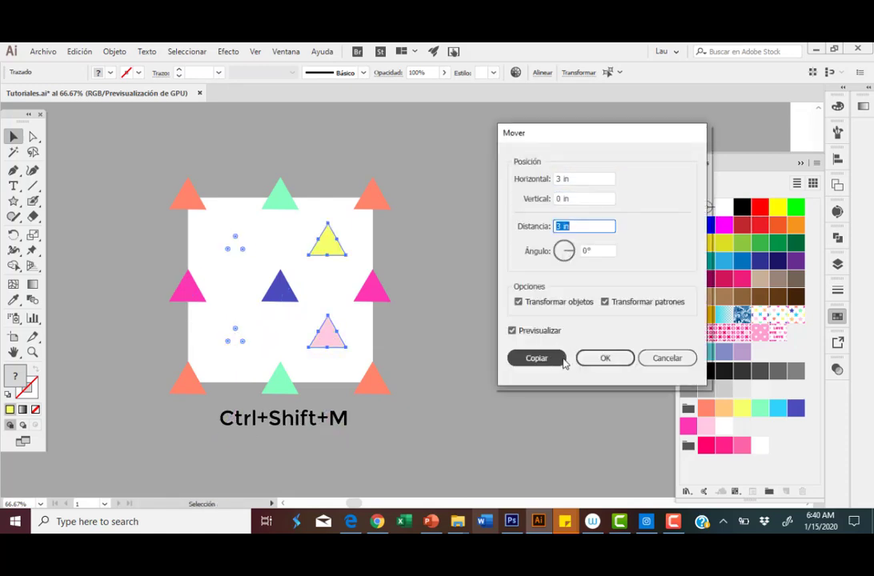
left_click(554, 357)
Recolour the top-right copy cyan and the bottom-right copy peach.
left_click(332, 250)
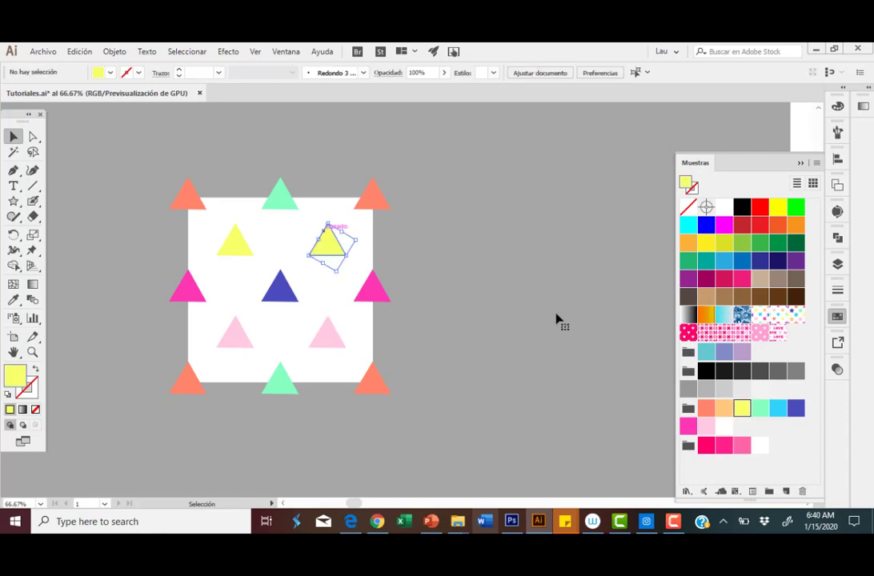
left_click(778, 409)
left_click(322, 334)
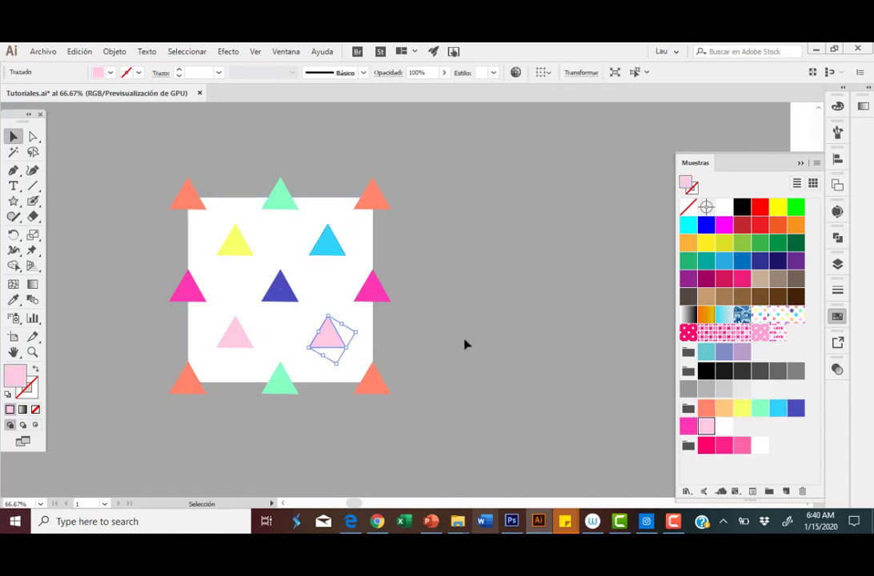
left_click(723, 408)
left_click(470, 282)
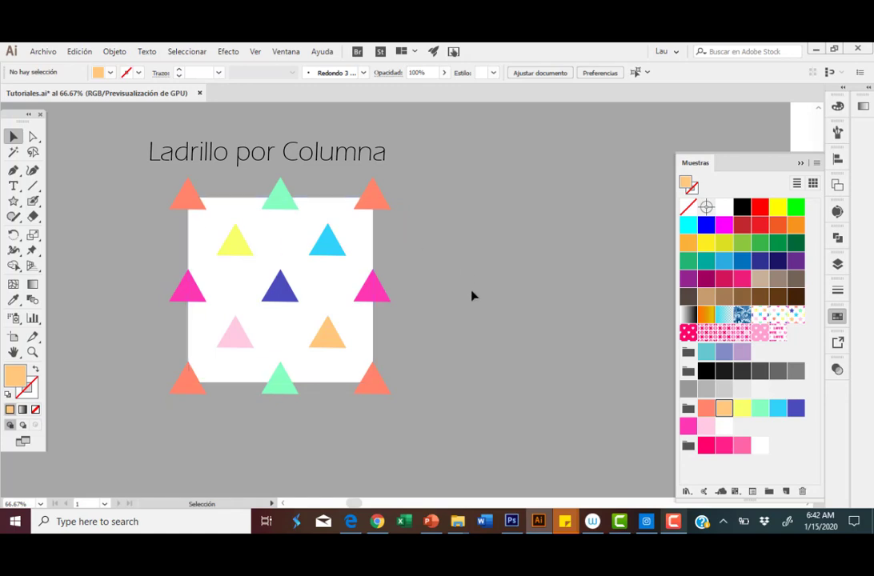
Paste a copy of the white square behind the triangle arrangement.
left_click(359, 240)
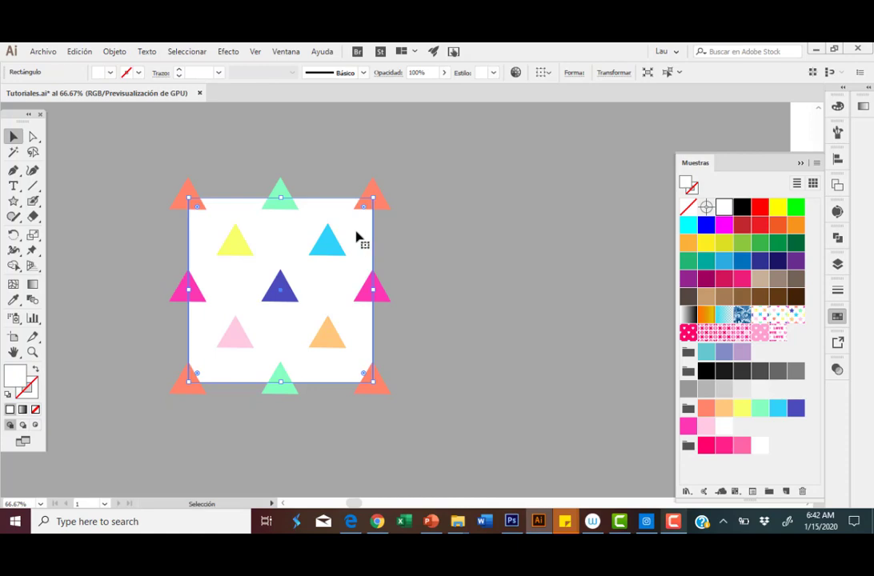
key("ctrl+c")
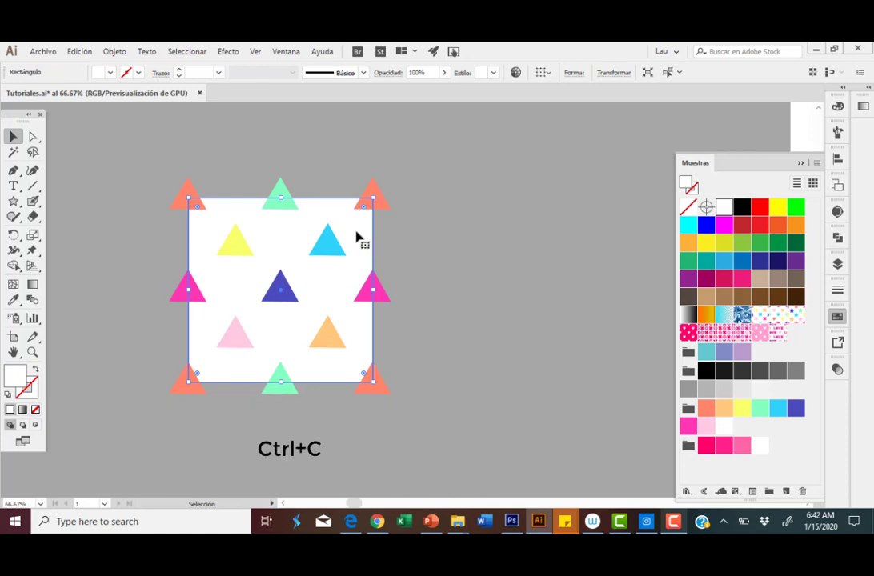
key("ctrl")
key("ctrl+b")
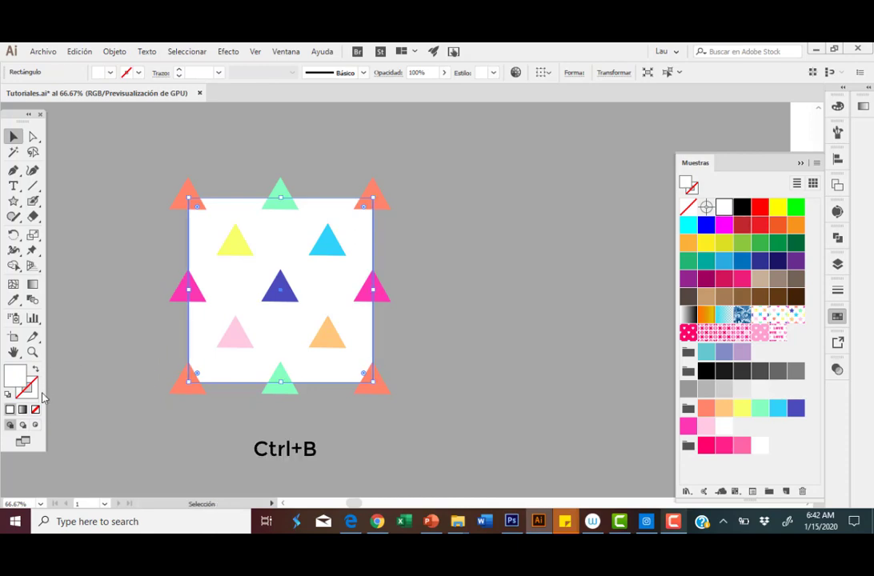
Drag the whole selected tile into the Swatches panel as a pattern swatch.
left_click_drag(150, 149, 403, 410)
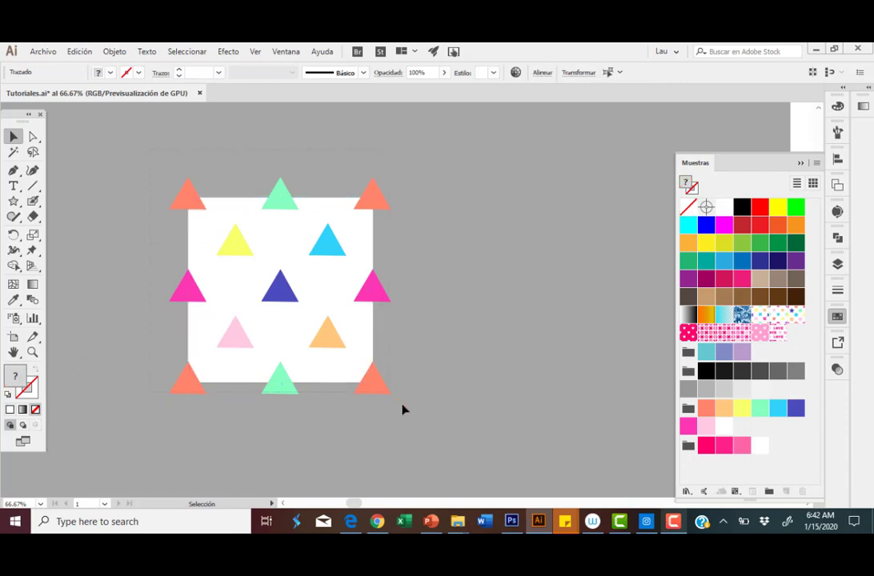
left_click_drag(384, 365, 801, 340)
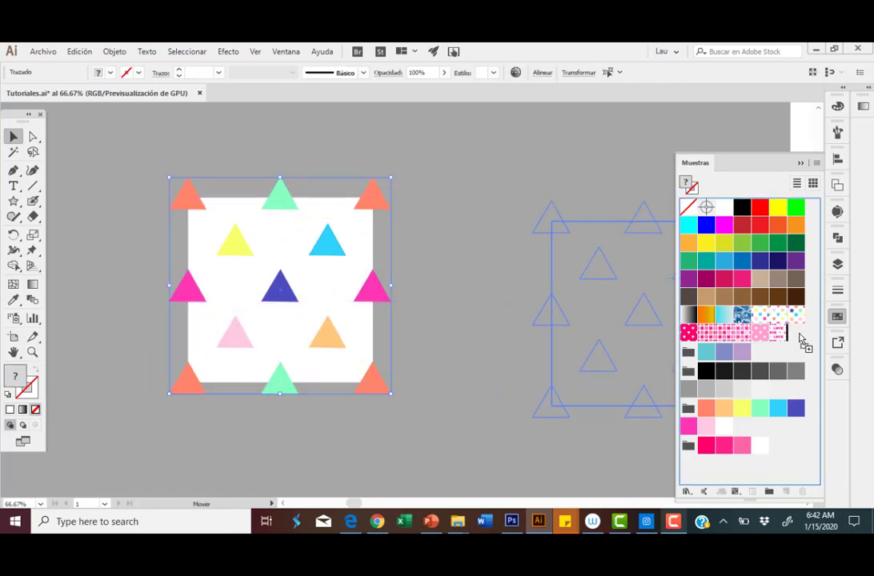
left_click(12, 352)
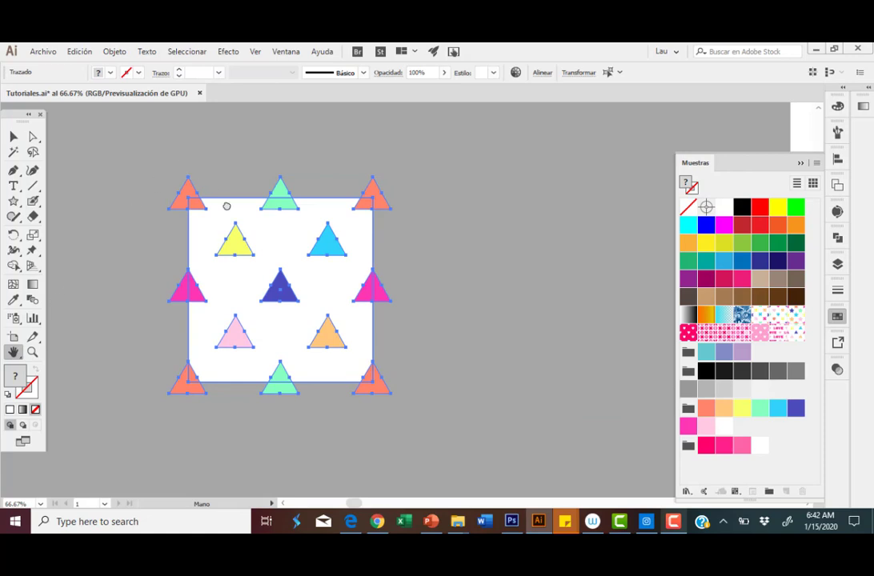
Draw a large rectangle on the left and fill it with the triangle pattern swatch.
left_click_drag(226, 206, 569, 178)
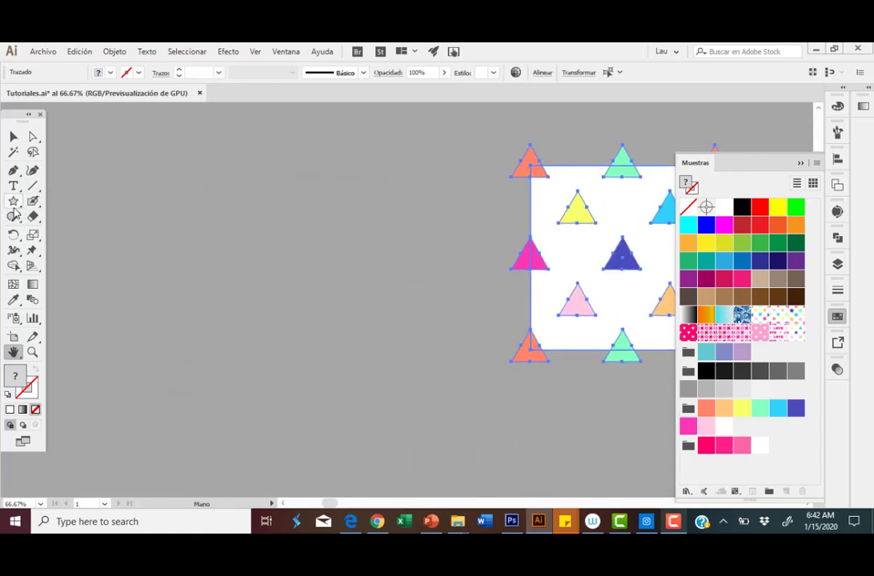
left_click_drag(13, 201, 43, 201)
left_click_drag(59, 118, 487, 376)
left_click(795, 331)
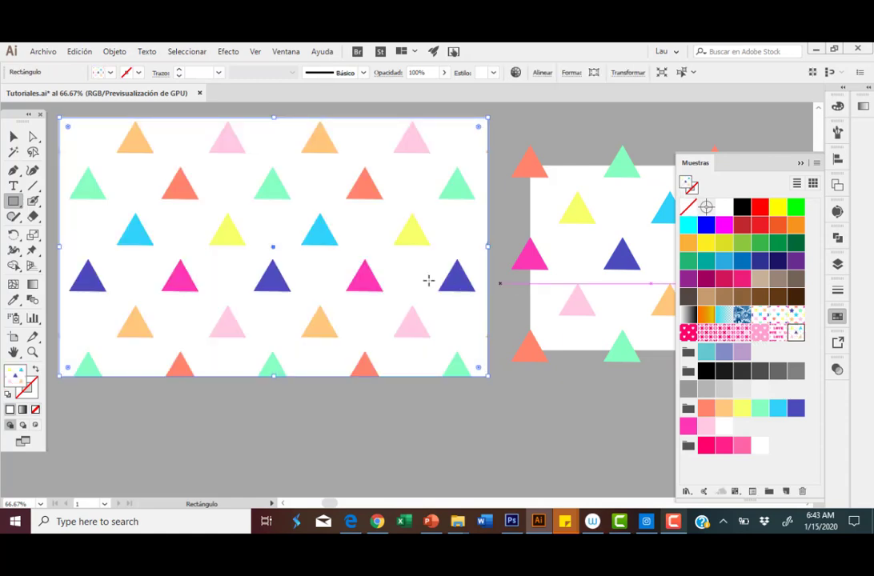
Scale the rectangle's pattern uniformly to 25%.
right_click(304, 276)
mouse_move(346, 429)
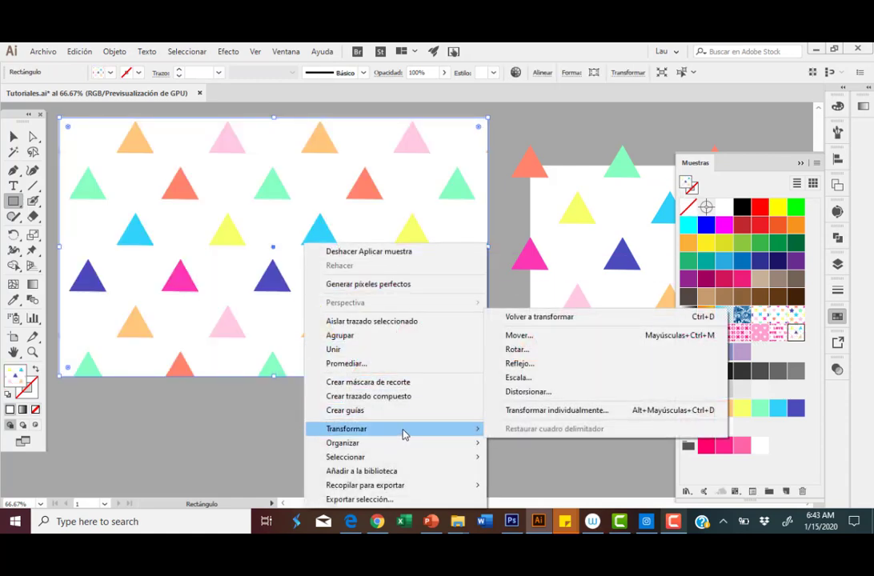
left_click(520, 378)
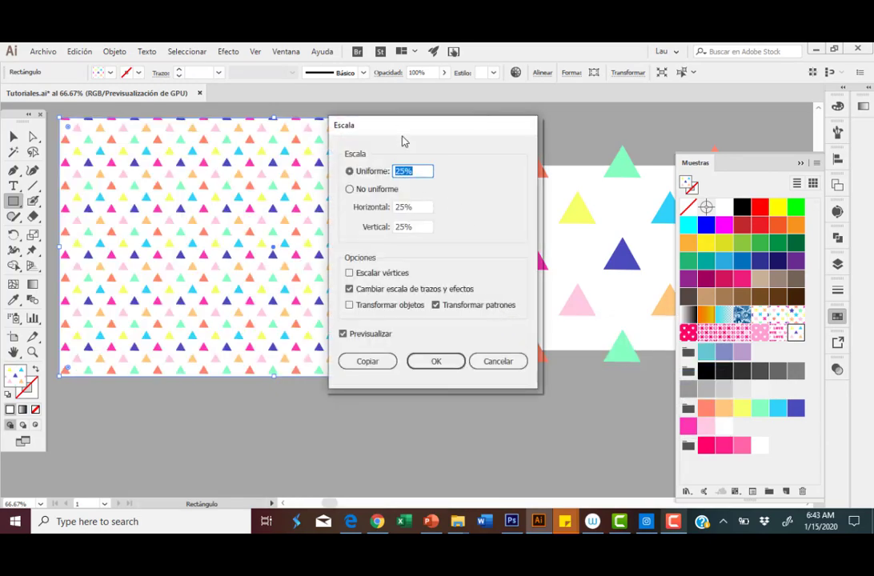
left_click_drag(393, 124, 551, 118)
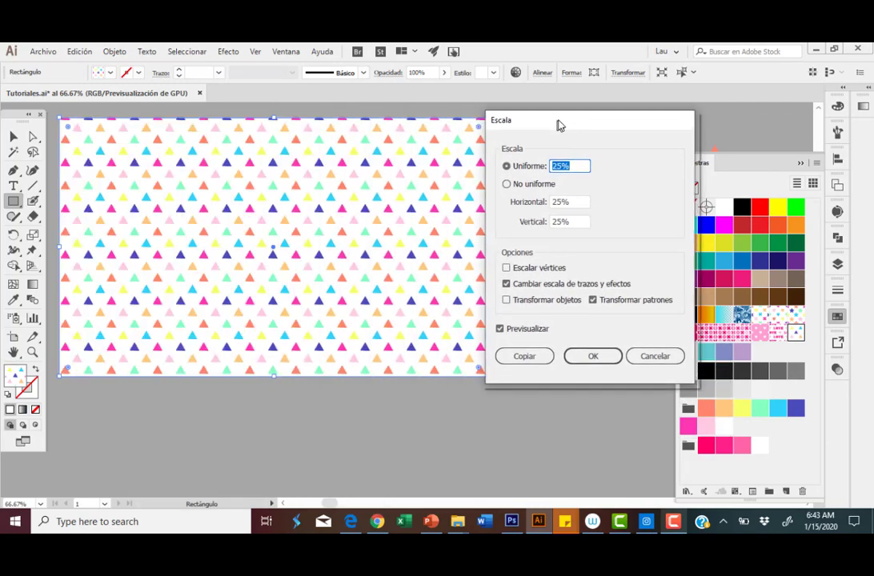
left_click(589, 353)
key("v")
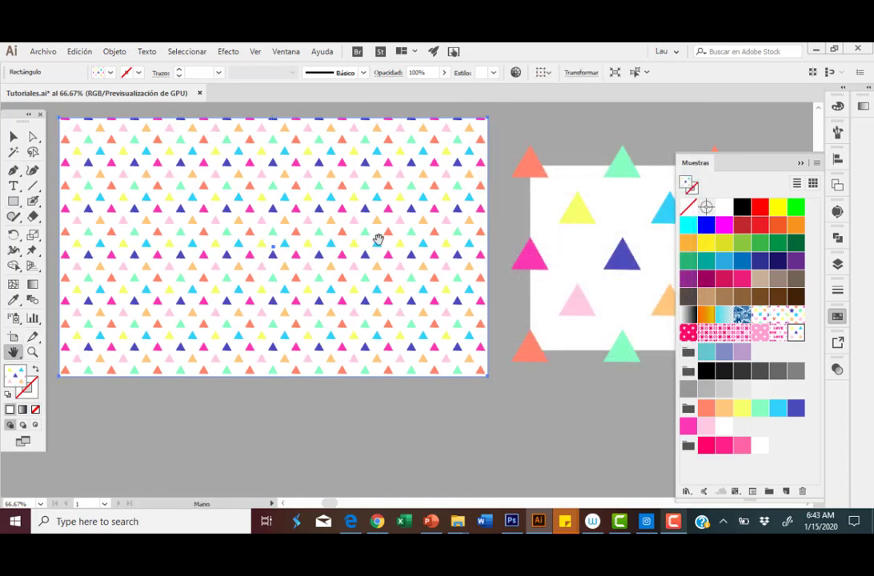
scroll(319, 224, "right", 5)
Rotate the yellow triangle to point down, tilt the blue one slightly, and turn the orange one.
left_click(381, 232)
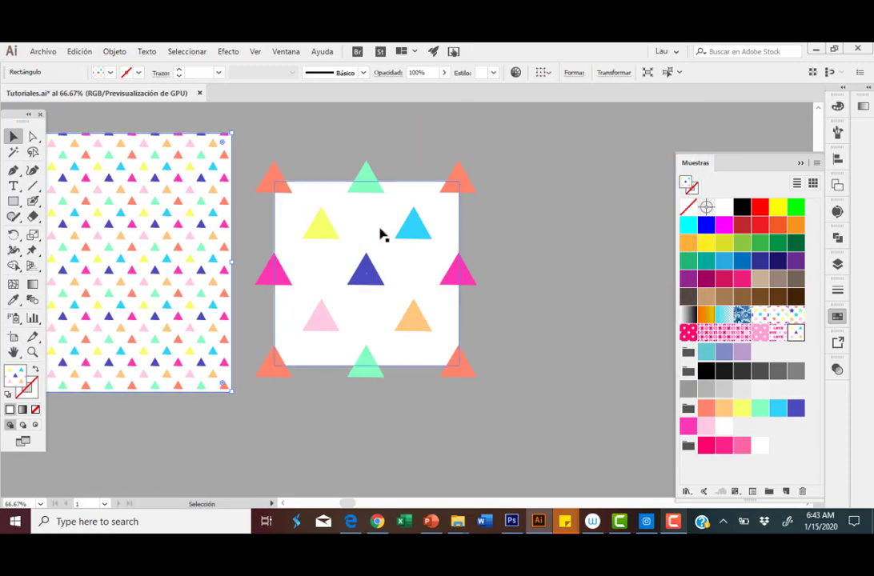
left_click(470, 218)
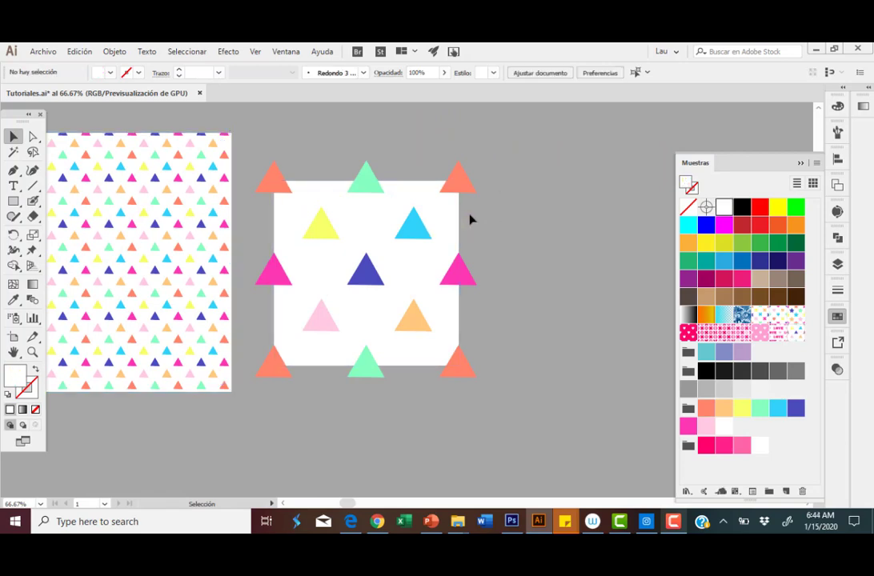
left_click(331, 232)
left_click_drag(337, 214, 345, 219)
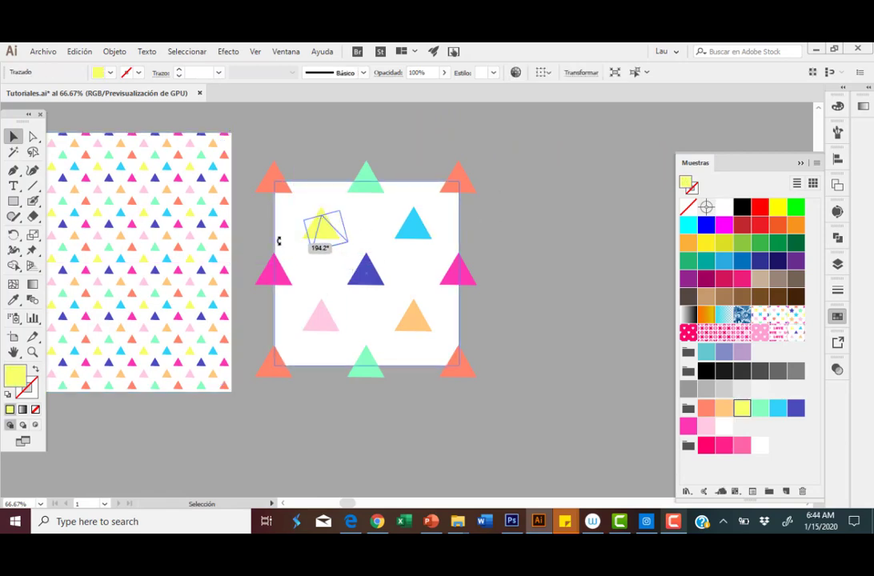
left_click_drag(345, 219, 264, 229)
left_click(413, 226)
left_click_drag(436, 209, 489, 219)
left_click(413, 317)
mouse_move(432, 302)
left_mouse_down()
mouse_move(395, 289)
mouse_move(360, 302)
left_mouse_up()
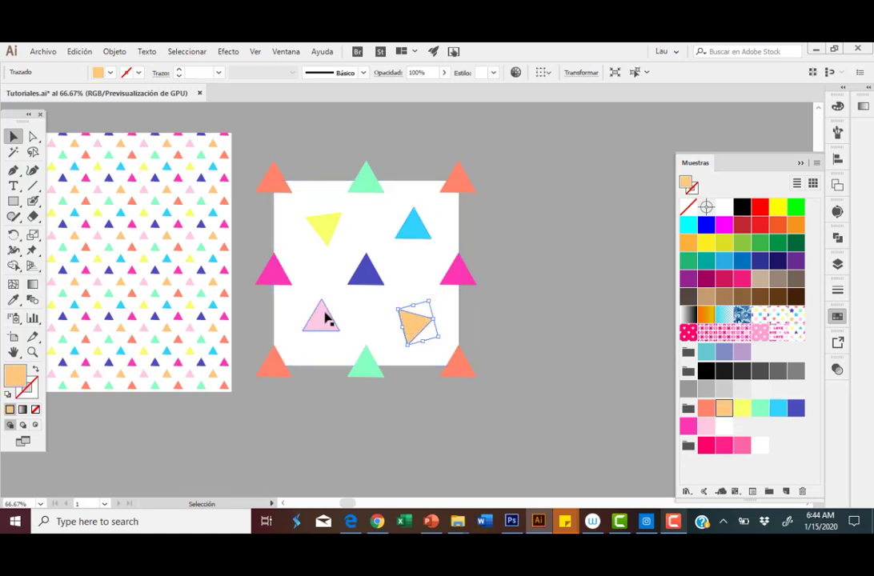
Point the left magenta triangle down and copy it 6 in horizontally to the right edge.
left_click(276, 276)
mouse_move(291, 257)
left_mouse_down()
mouse_move(291, 278)
mouse_move(244, 240)
left_mouse_up()
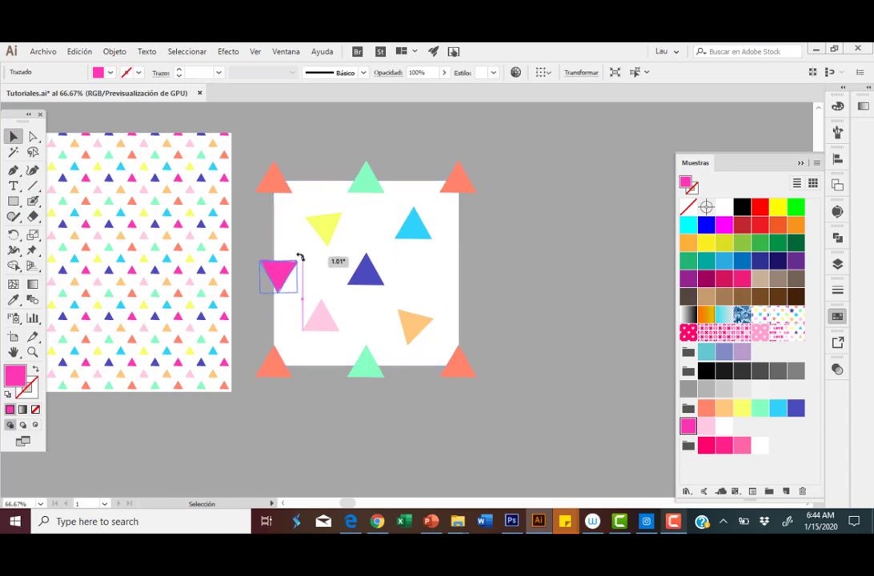
key("a")
key("ctrl+shift+m")
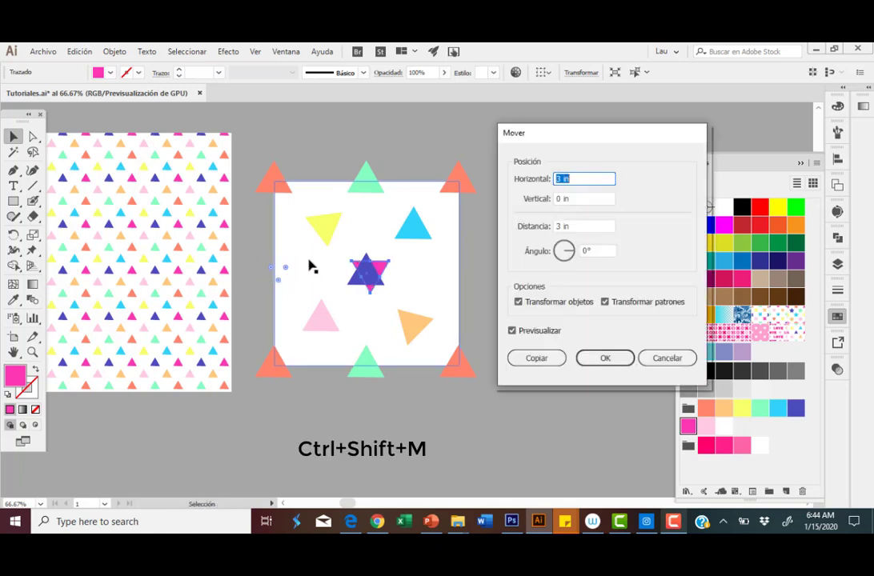
type("6")
key("Tab")
key("Tab")
left_click(536, 358)
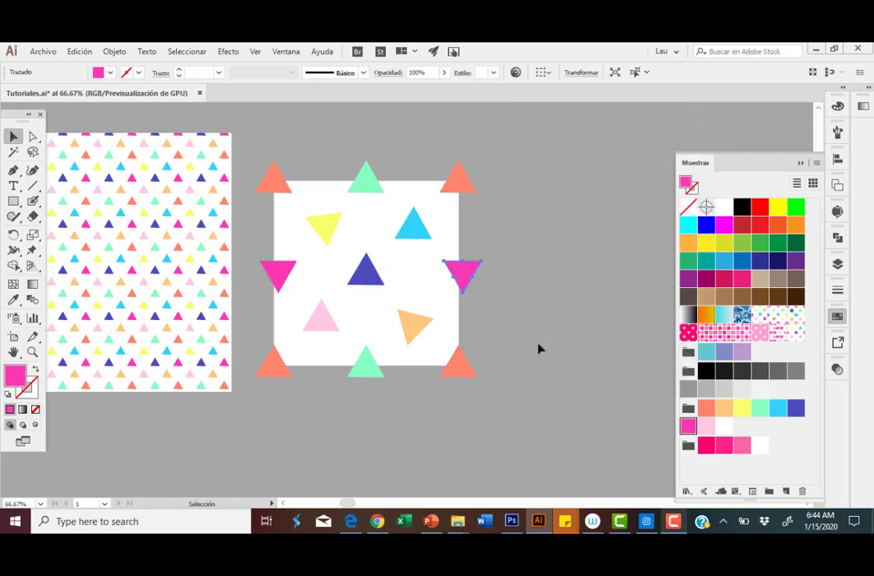
mouse_move(361, 178)
left_mouse_down()
mouse_move(368, 160)
mouse_move(340, 163)
mouse_move(391, 189)
mouse_move(361, 175)
left_mouse_up()
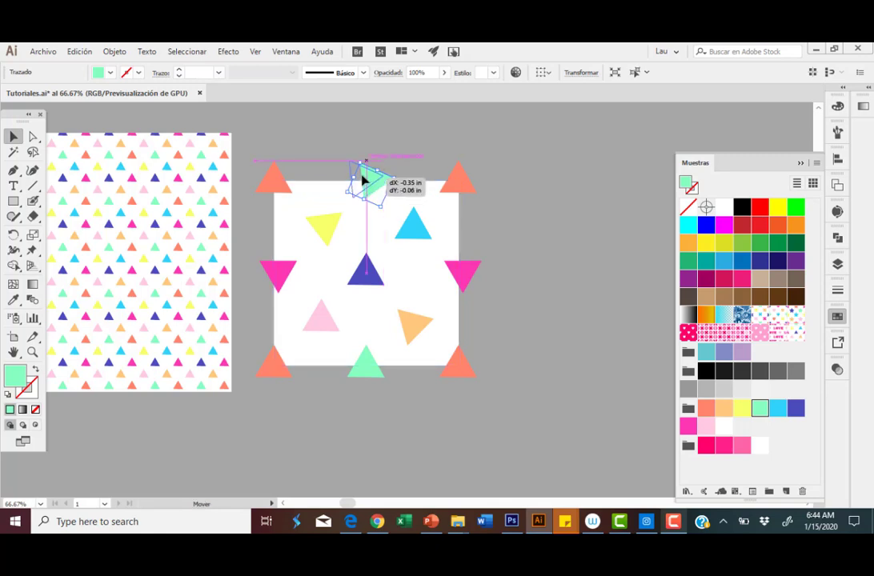
Replace the bottom green triangle with a 6 in vertical copy of the top one, then save the tile as a swatch.
left_click(362, 361)
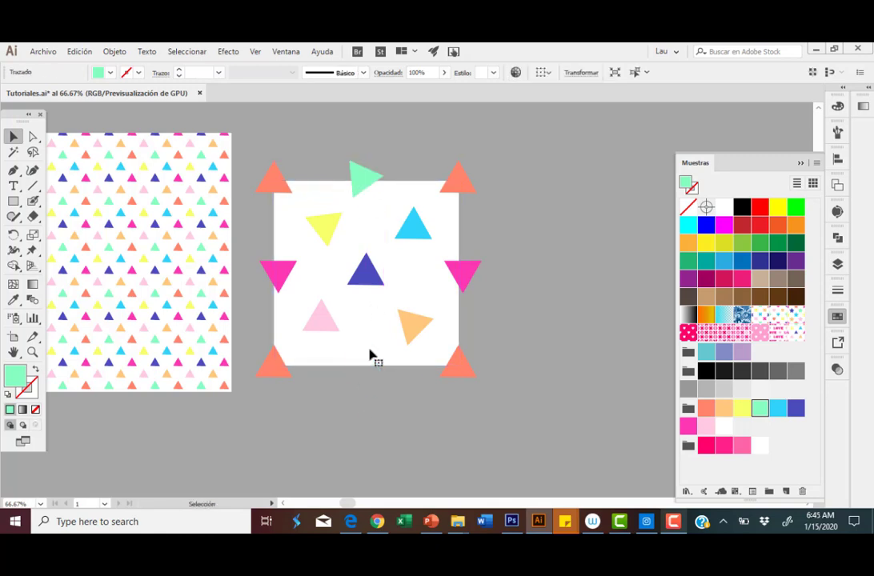
key("Delete")
left_click(360, 173)
key("ctrl+shift+m")
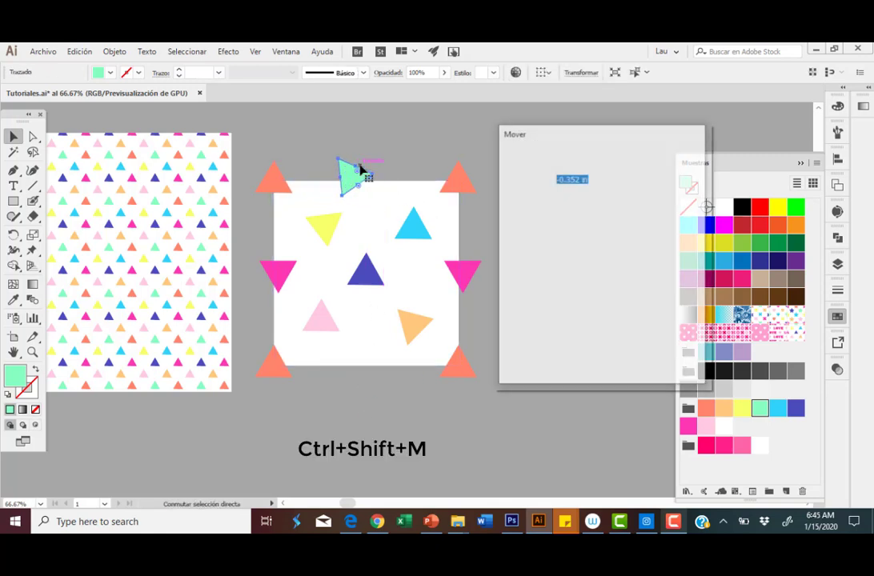
type("6")
key("Tab")
left_click(547, 360)
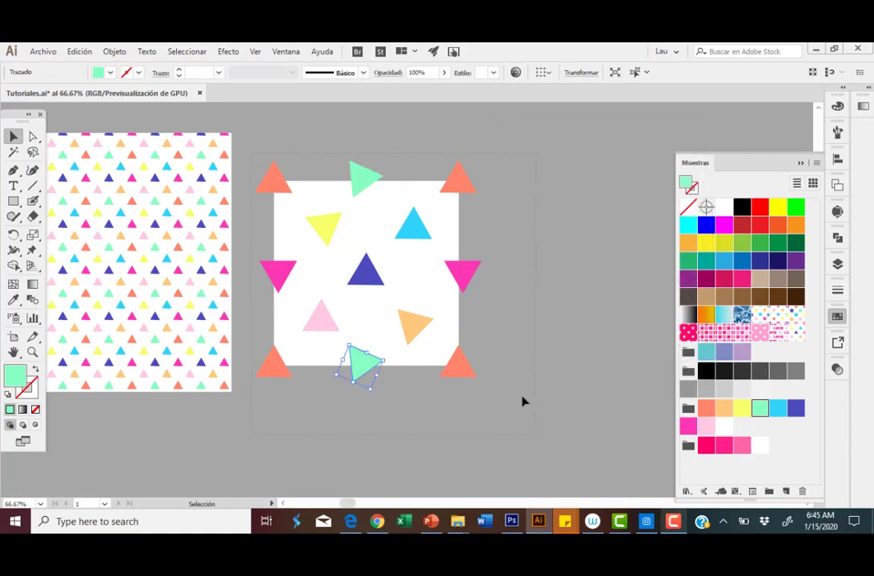
left_click_drag(522, 401, 248, 152)
left_click_drag(390, 273, 808, 344)
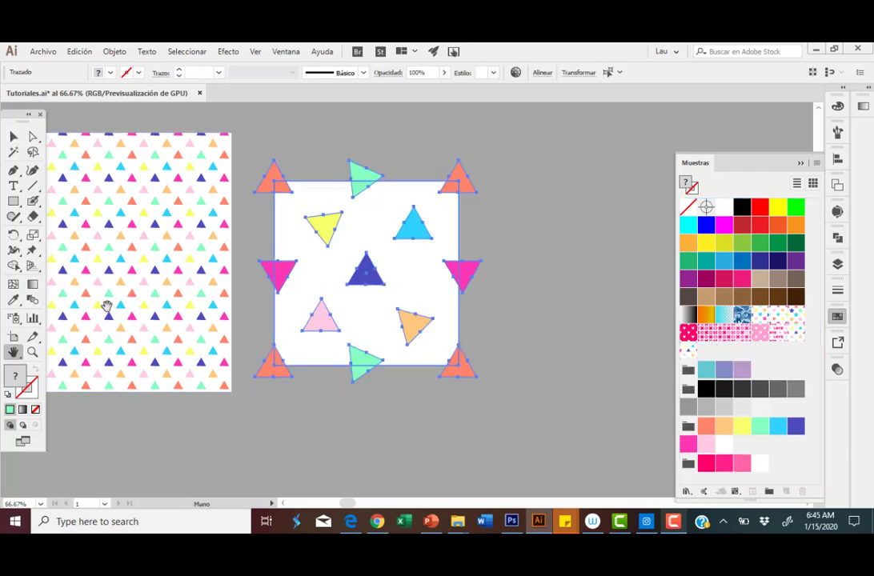
Apply the newest rotated-triangle pattern swatch from the Muestras panel to the large rectangle.
left_click_drag(86, 313, 260, 296)
key("ctrl+shift+a")
left_click(797, 335)
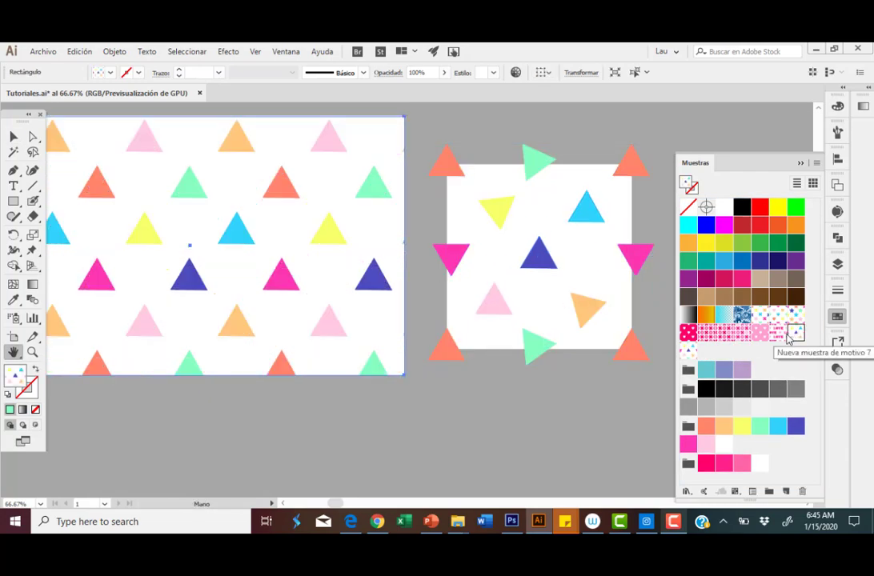
left_click(688, 350)
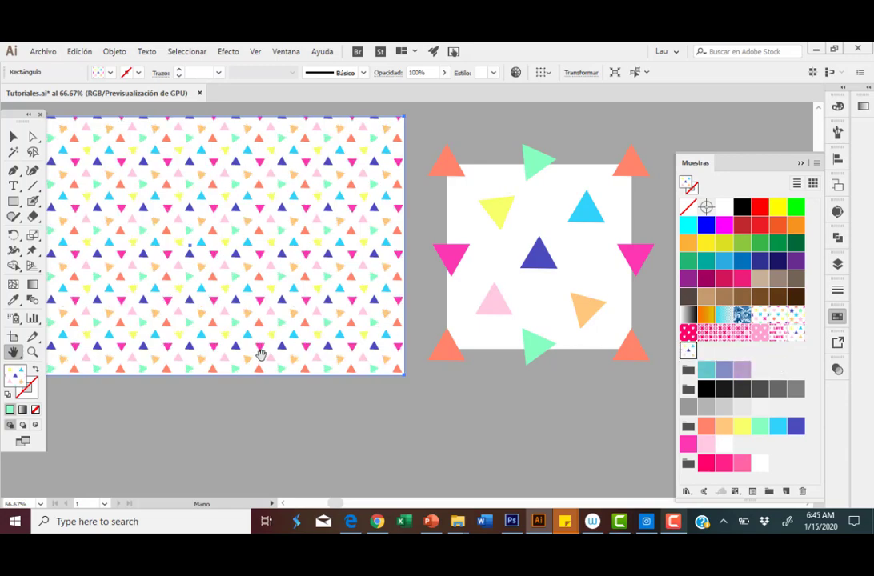